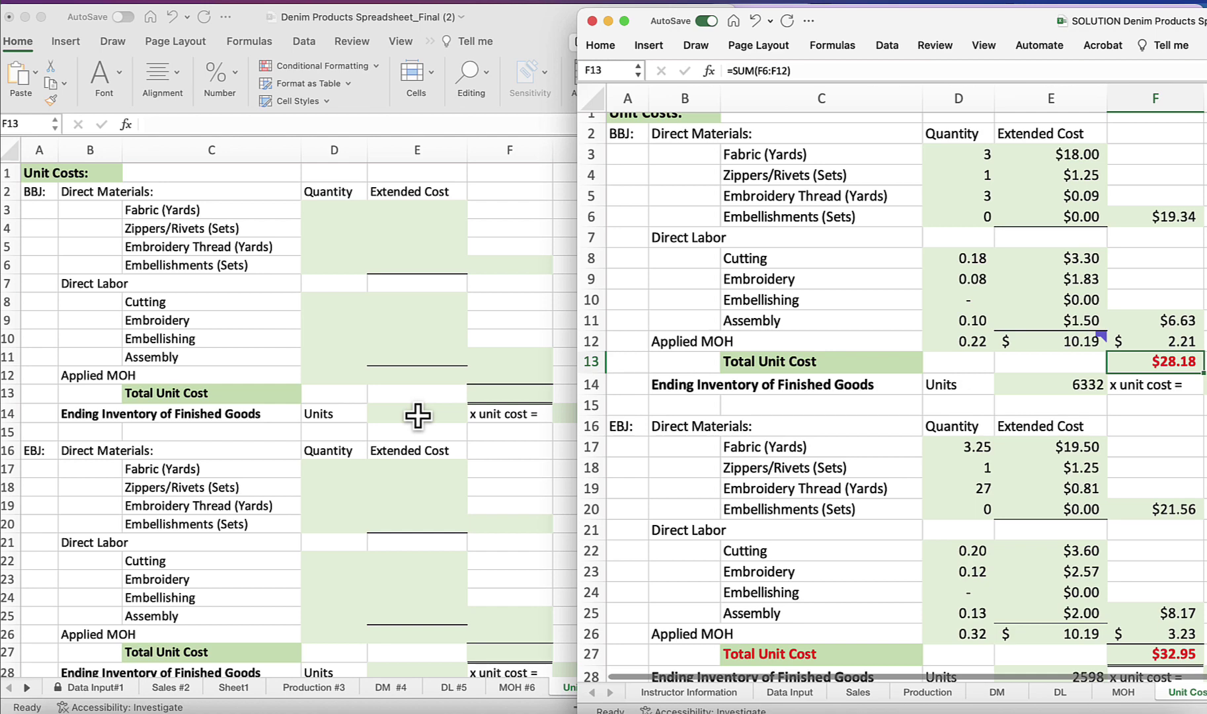
Step: Move the SOLUTION workbook window to the right to reveal the working Denim Products workbook
scroll(860, 235, up, 1)
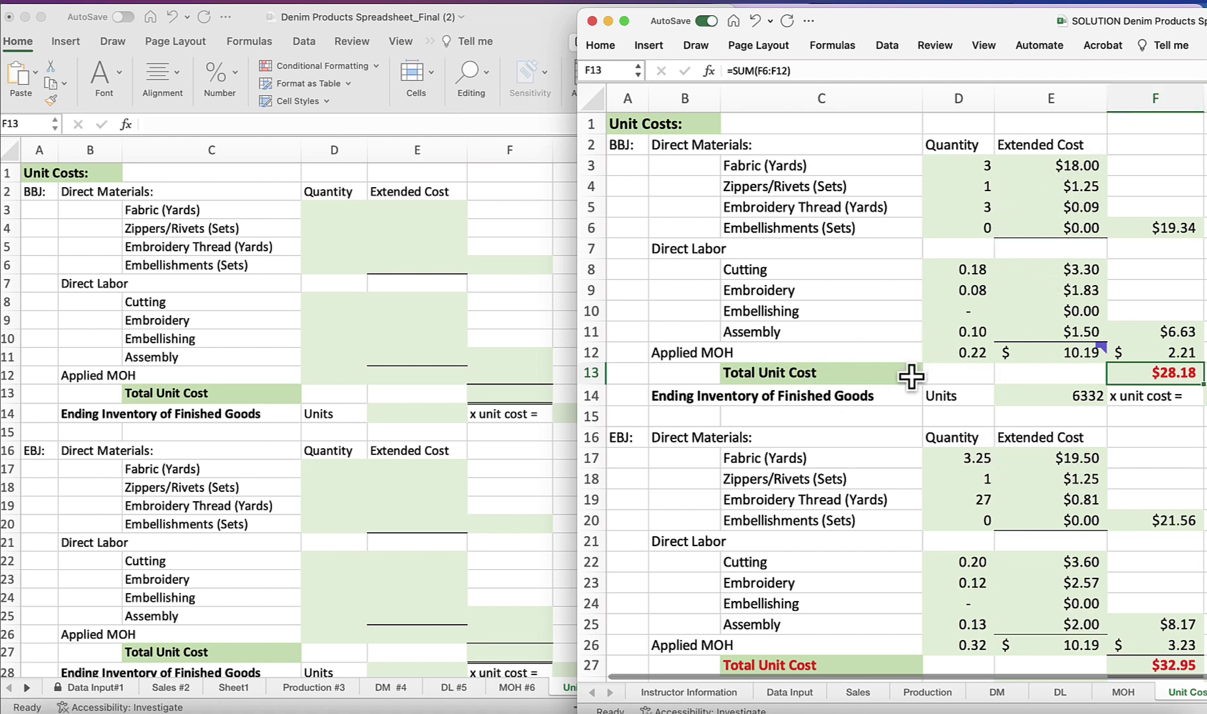
drag(945, 19, 1032, 20)
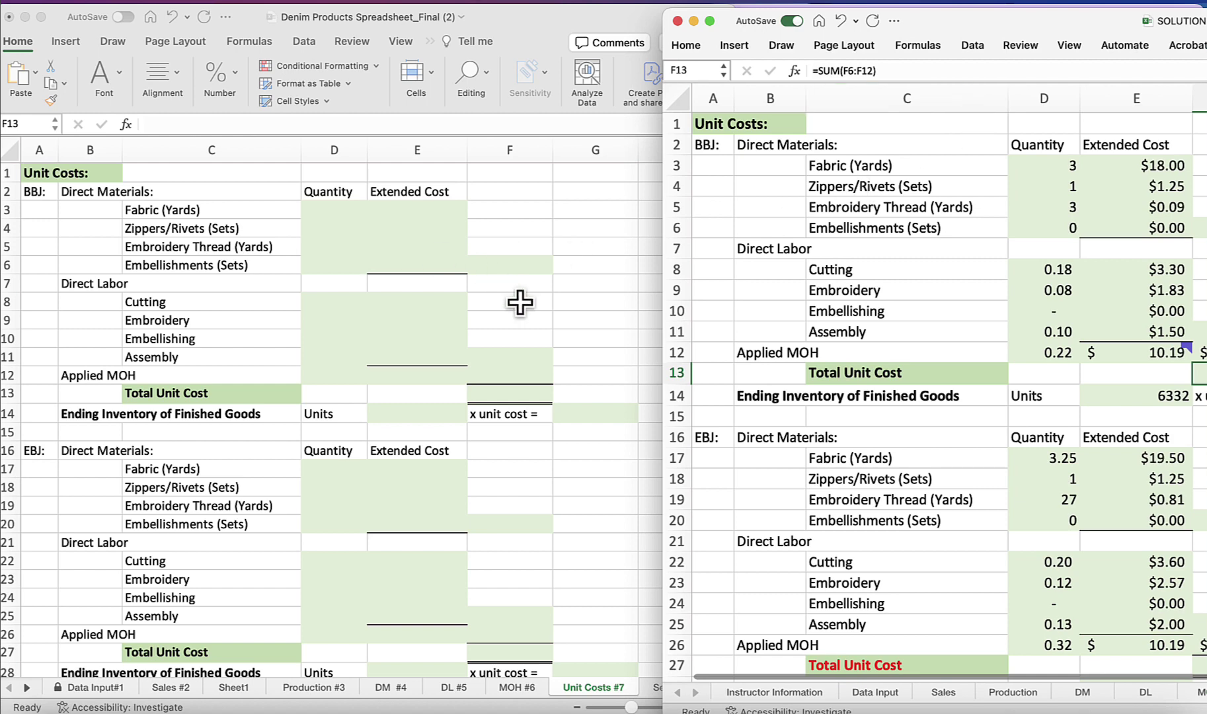
Step: Link D3 to Data Input#1 cell I4 so the BBJ fabric quantity shows 3
click(332, 211)
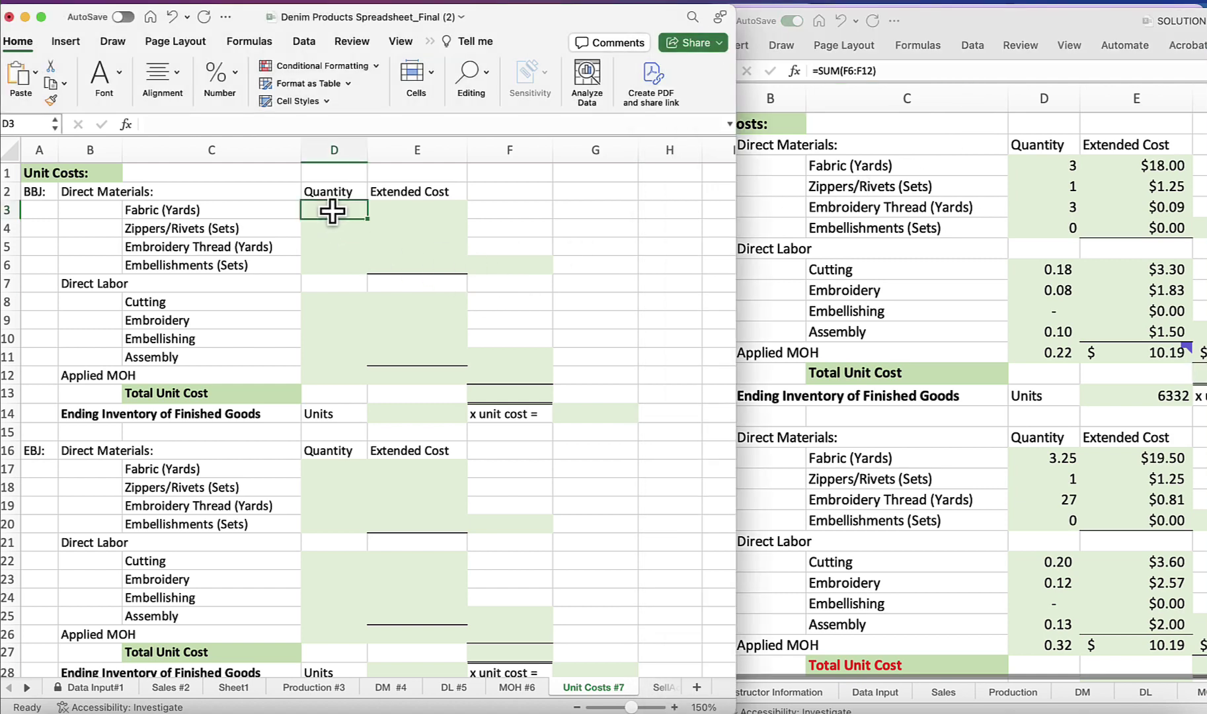
click(206, 126)
text(=)
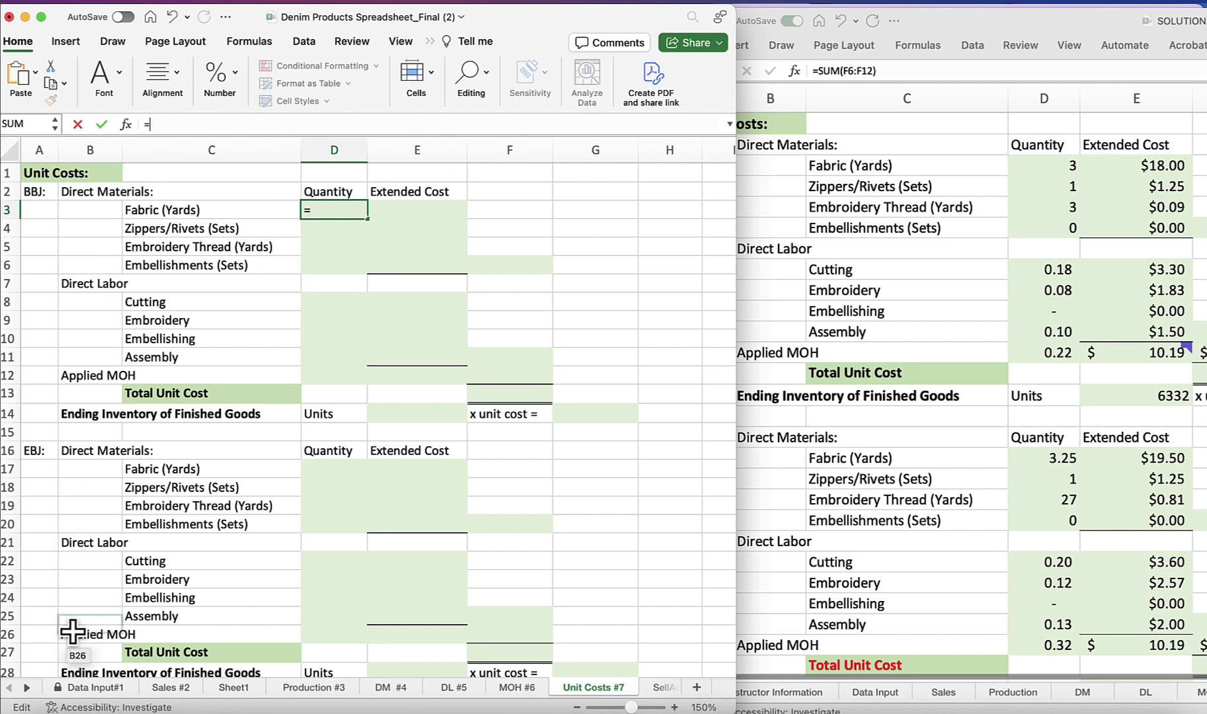
click(76, 691)
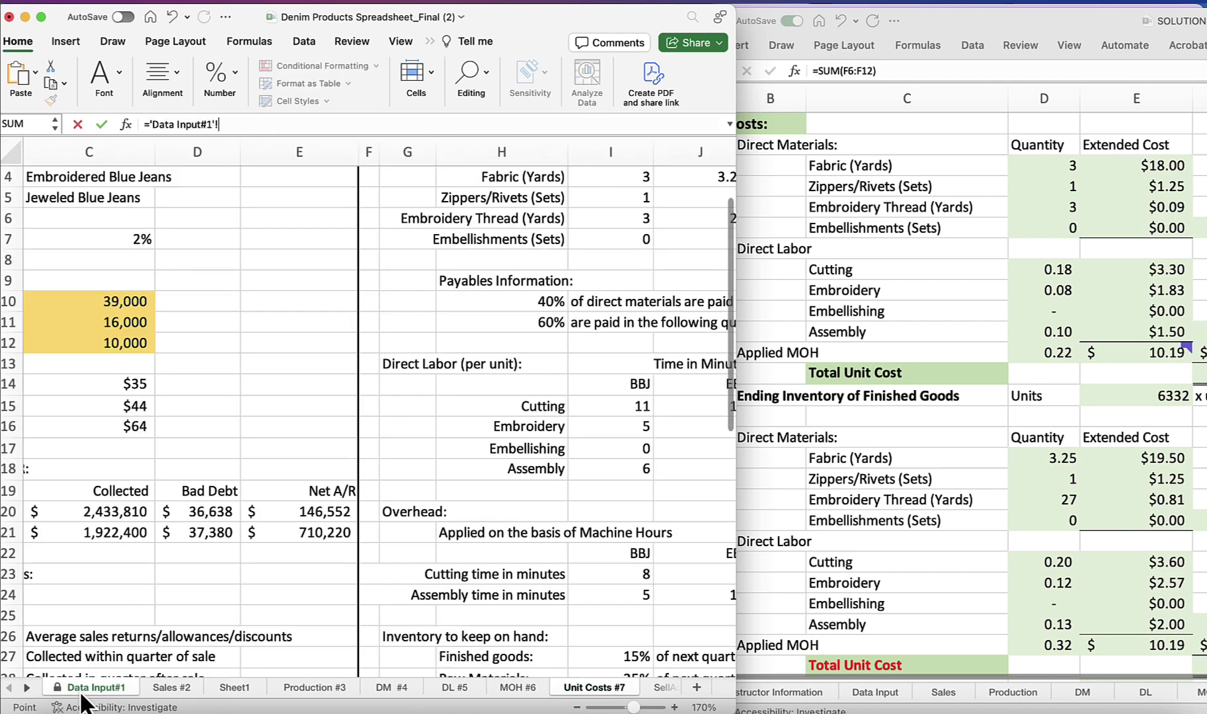
scroll(213, 413, up, 3)
scroll(261, 413, right, 5)
scroll(261, 420, right, 5)
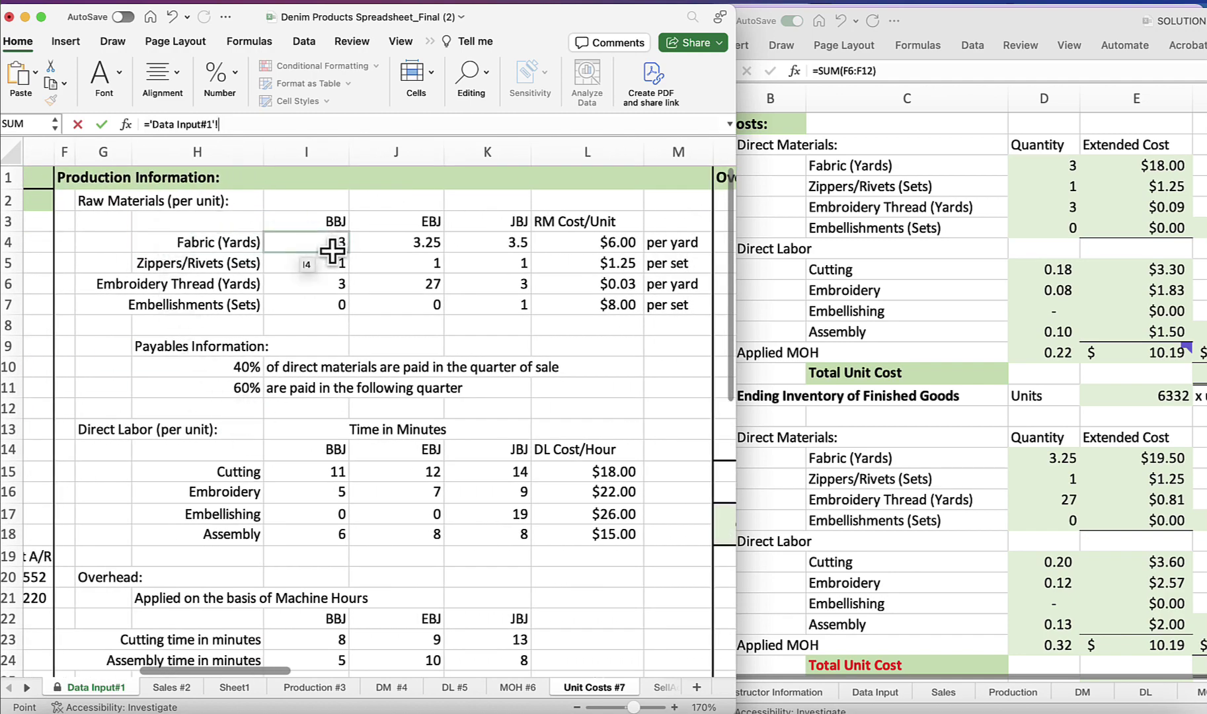
click(310, 248)
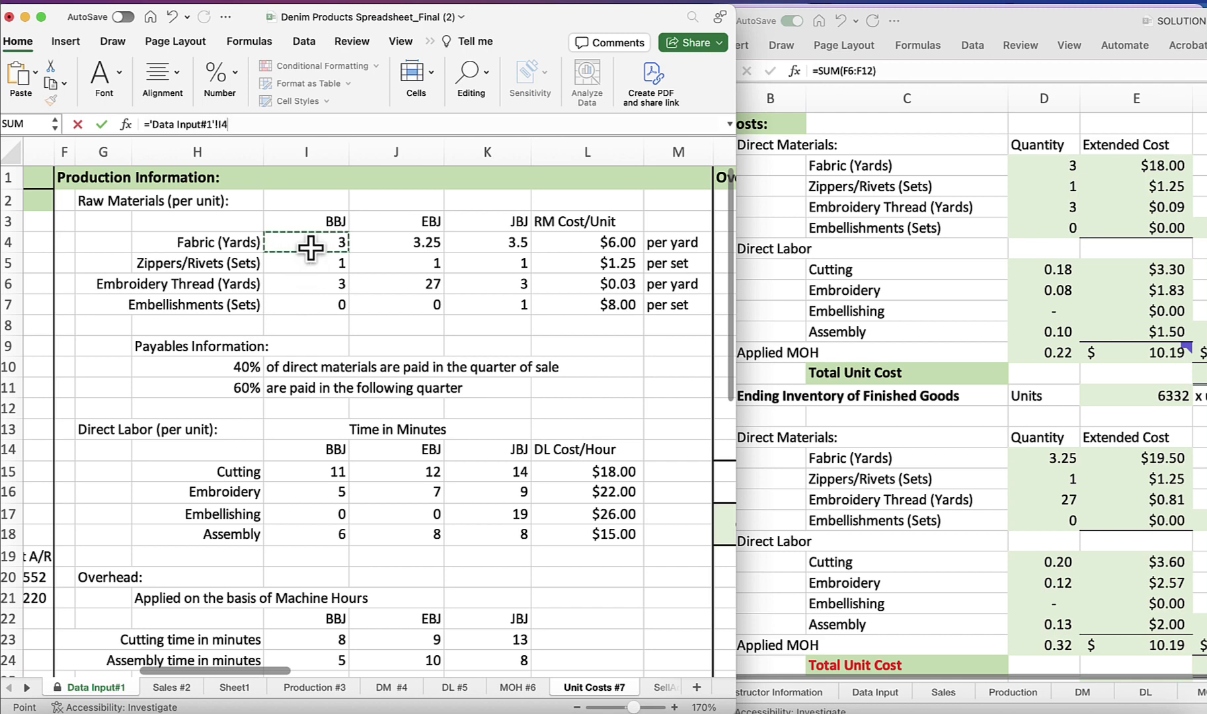
key(Return)
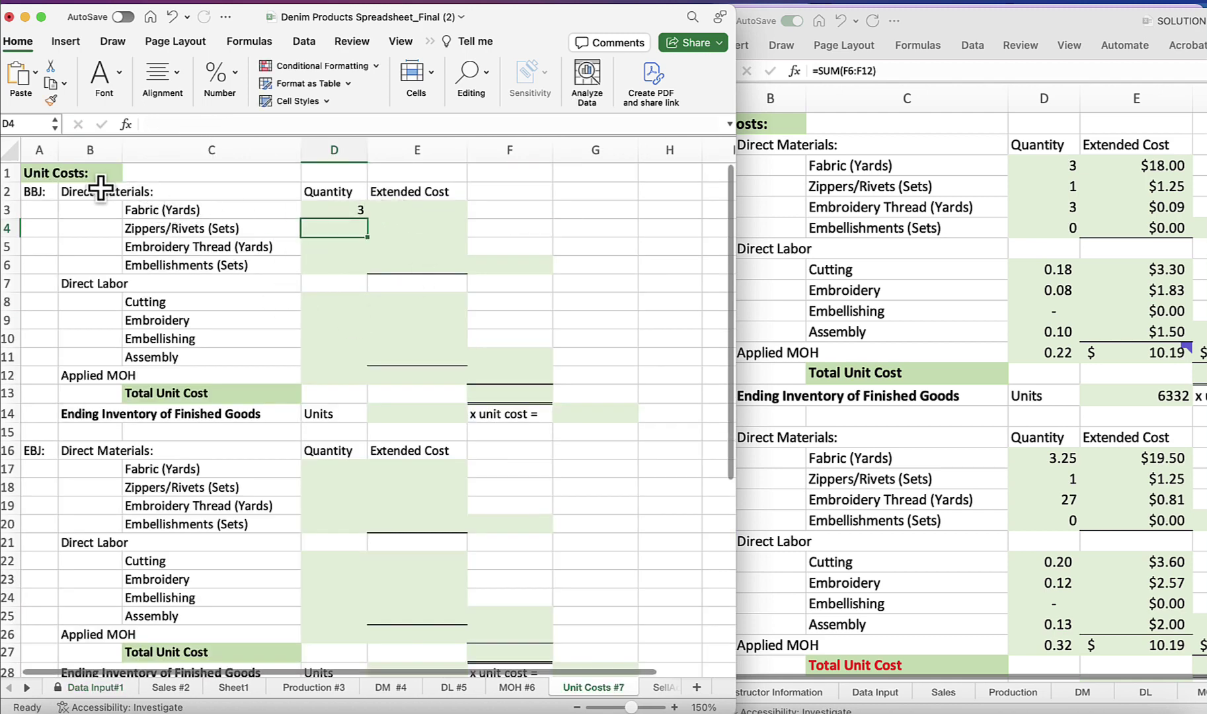
Step: Link D4 to Data Input#1 cell I5 so the zippers quantity shows 1
click(38, 195)
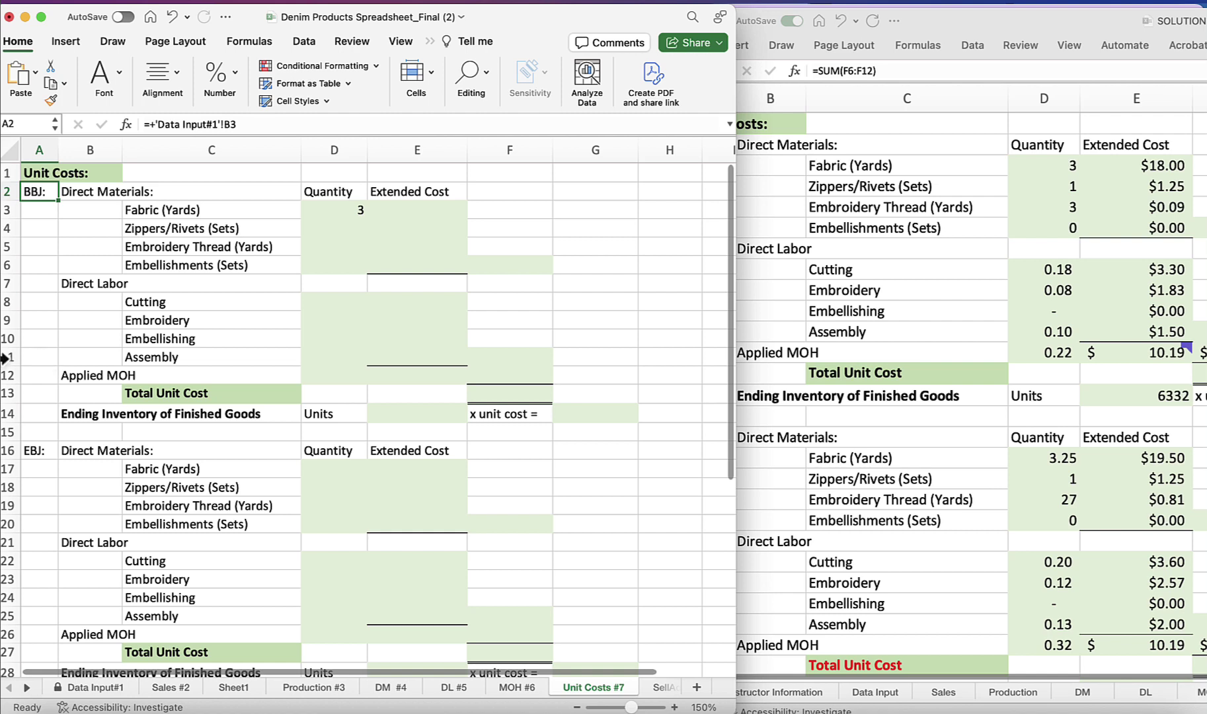
click(136, 207)
click(344, 229)
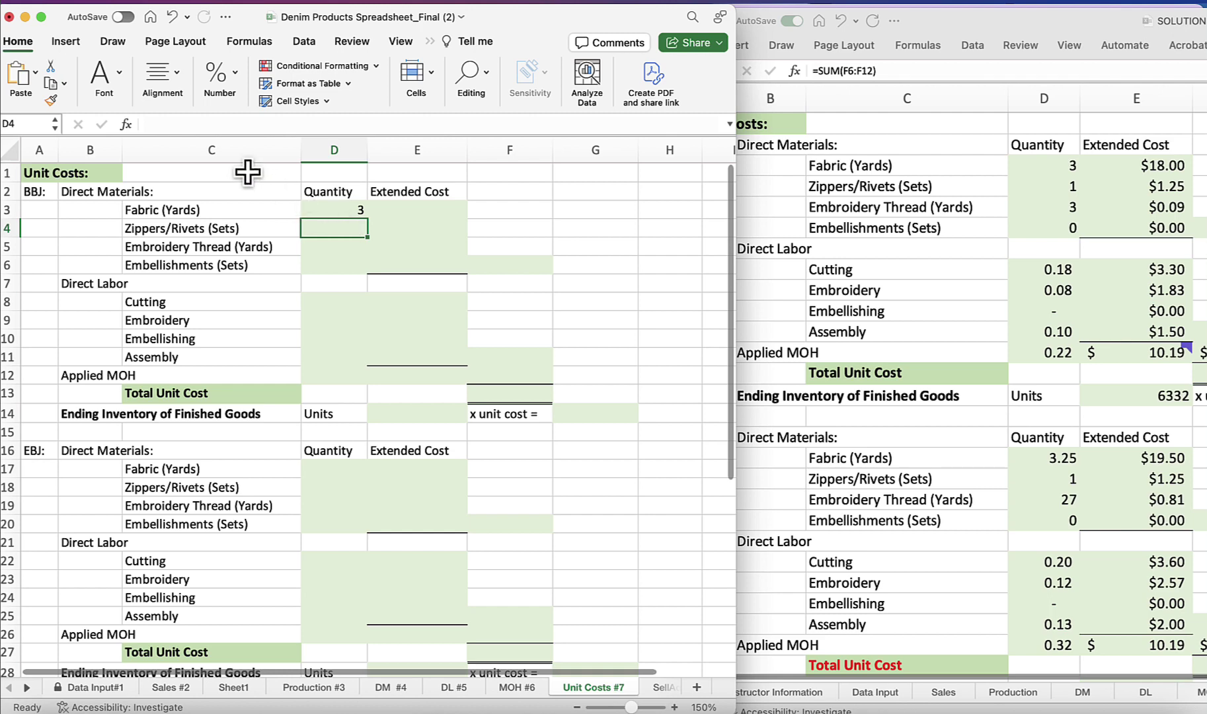
click(219, 124)
text(=)
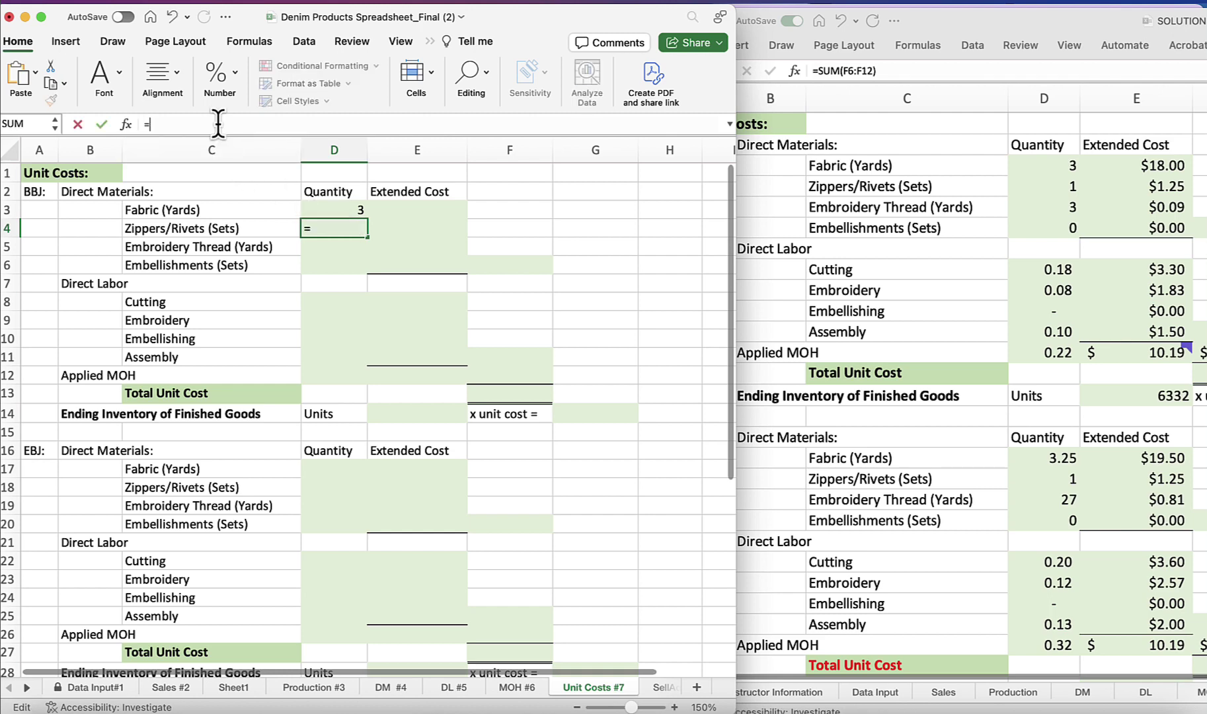
click(98, 690)
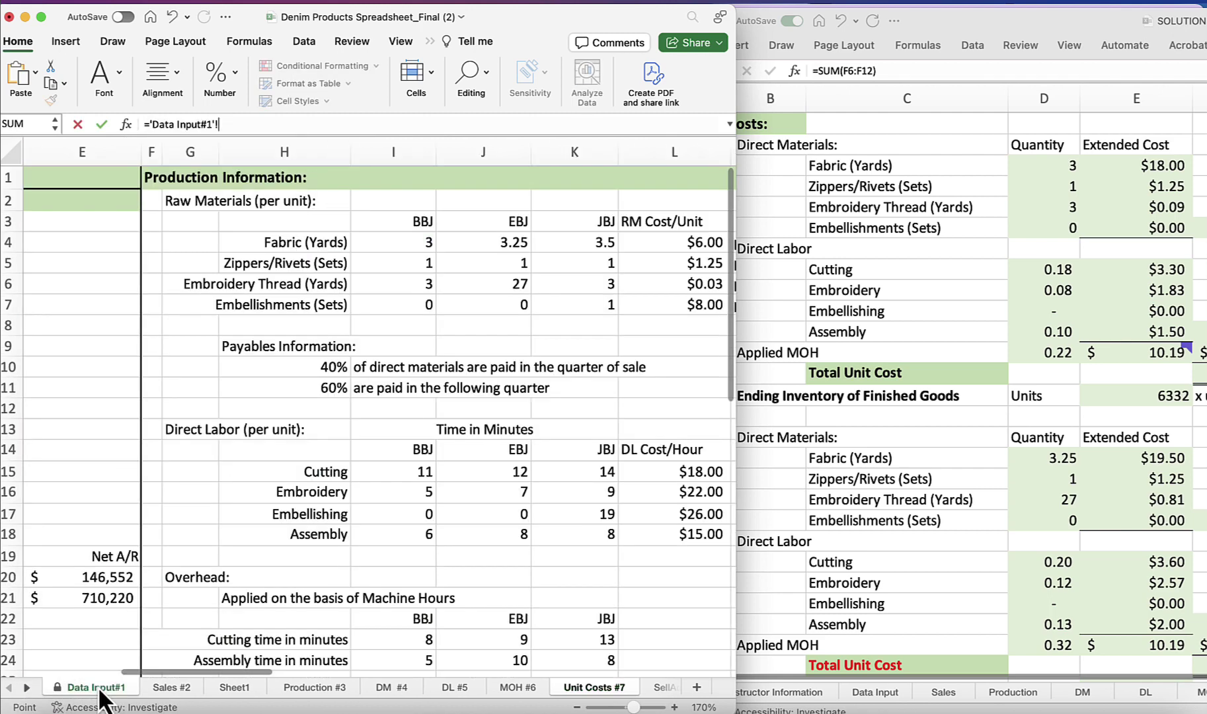
click(428, 263)
click(428, 263)
key(Return)
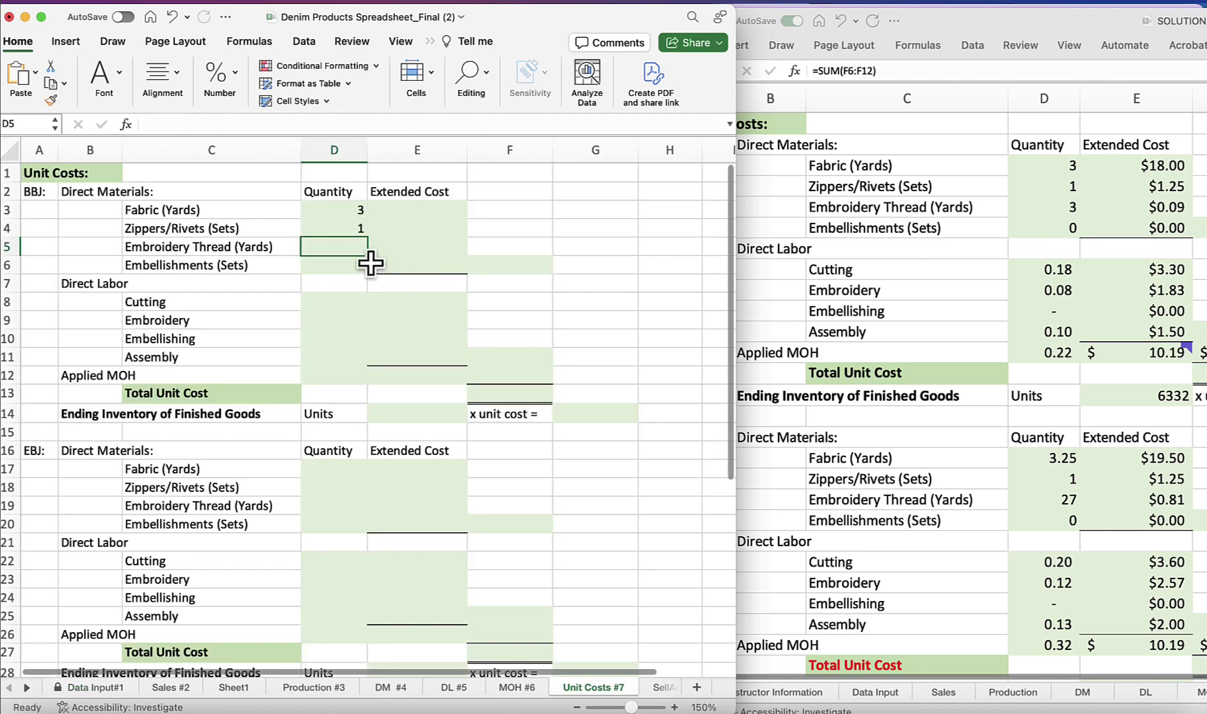
Step: Link D5 and D6 to Data Input#1 I6 and I7 for thread (3) and embellishments (0)
text(=)
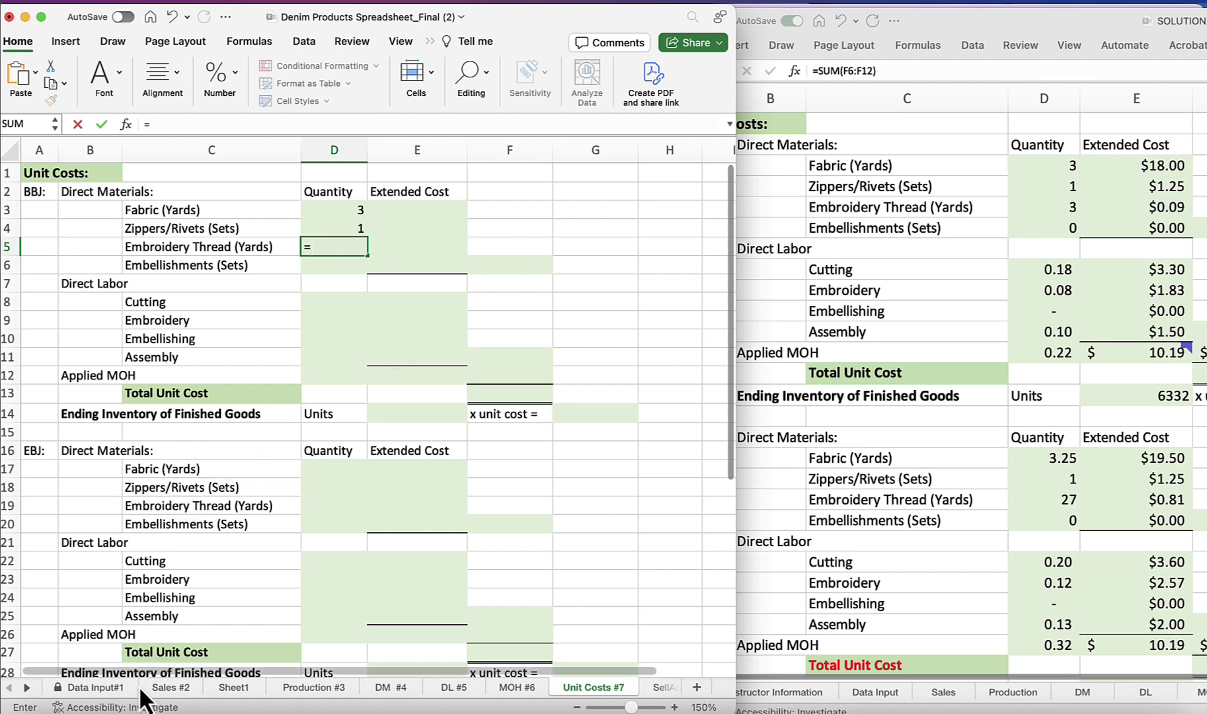
click(95, 687)
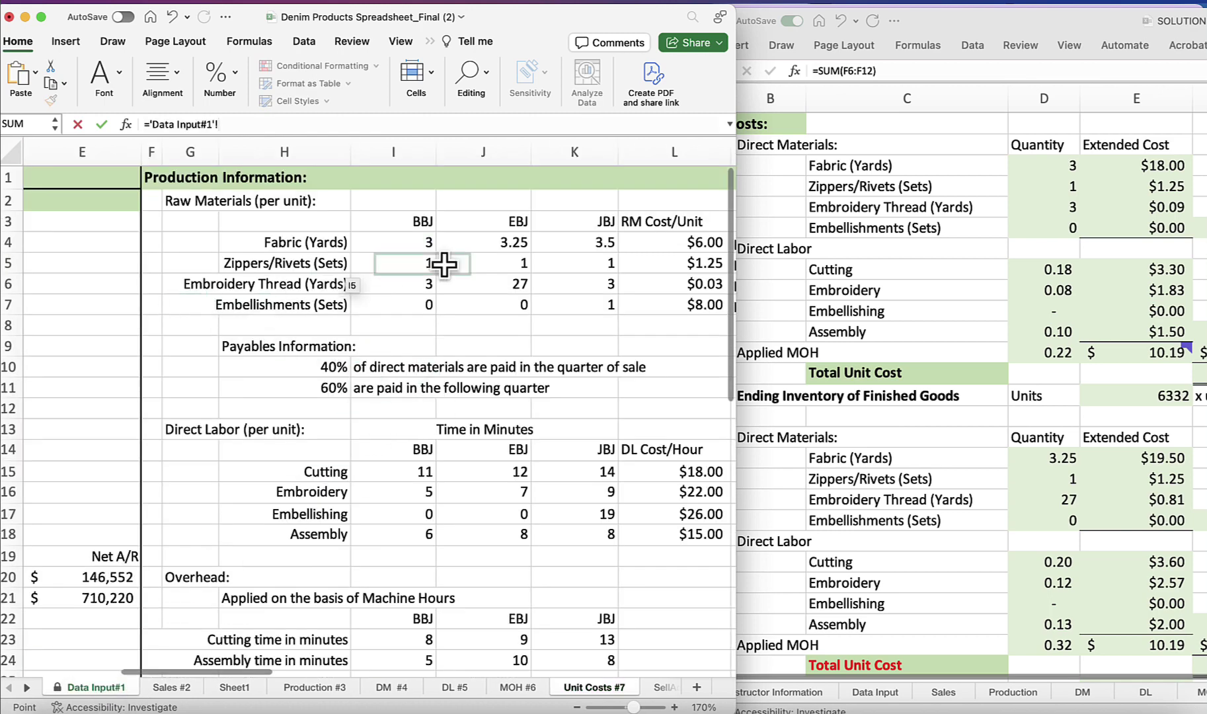
click(431, 286)
key(Return)
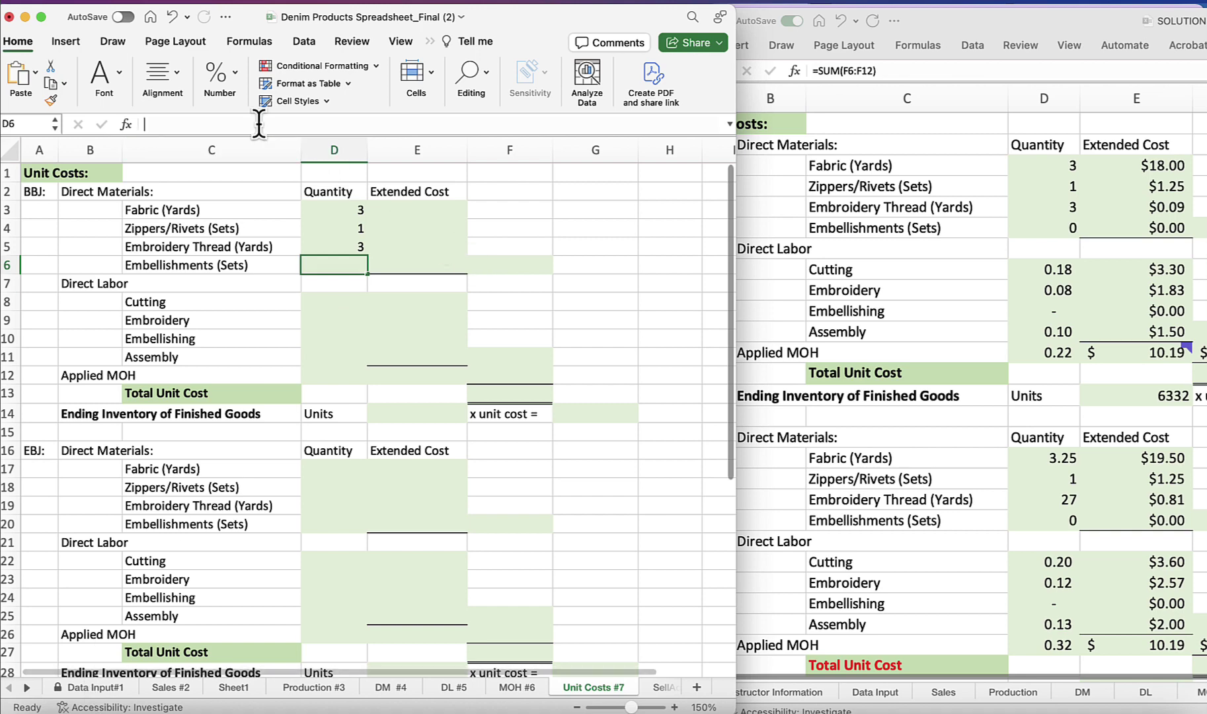
text(=)
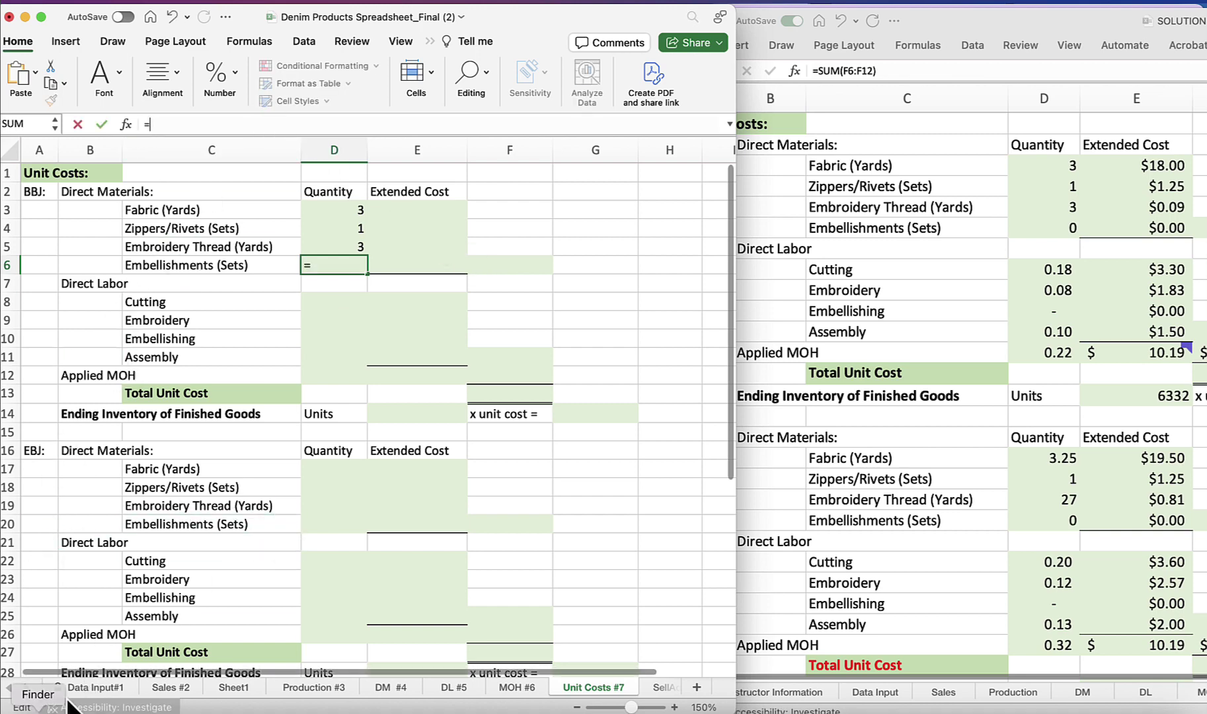
click(86, 690)
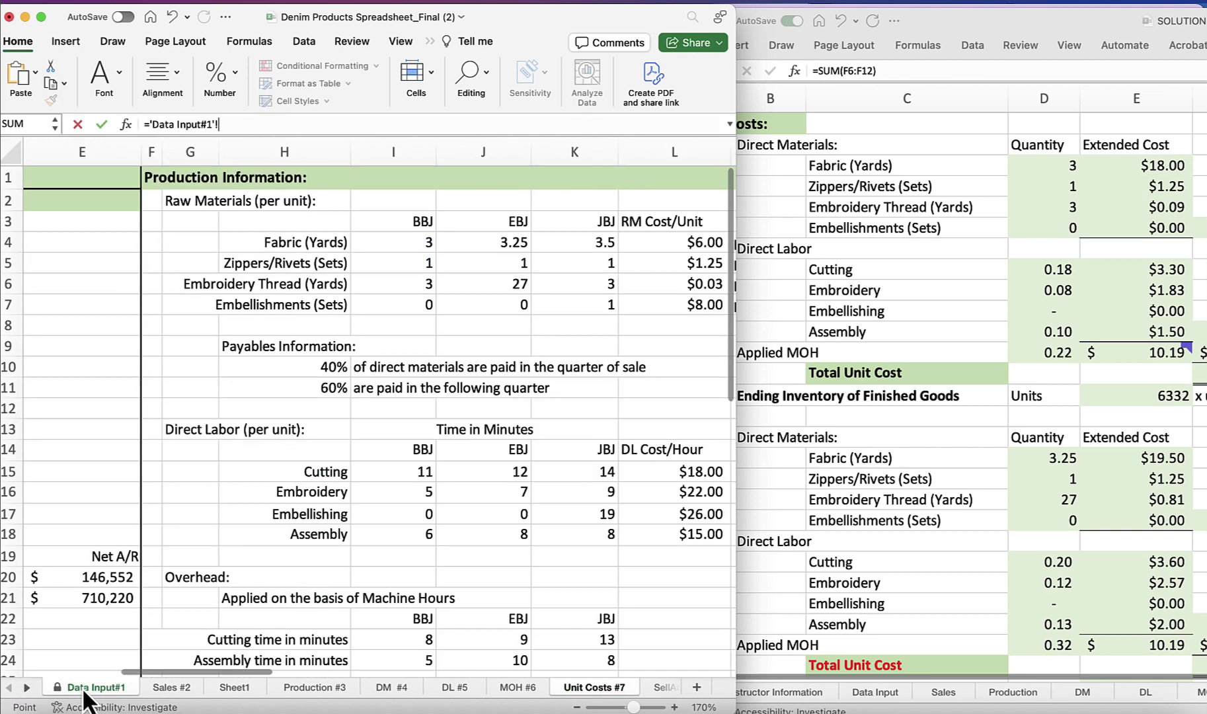
click(427, 311)
key(Return)
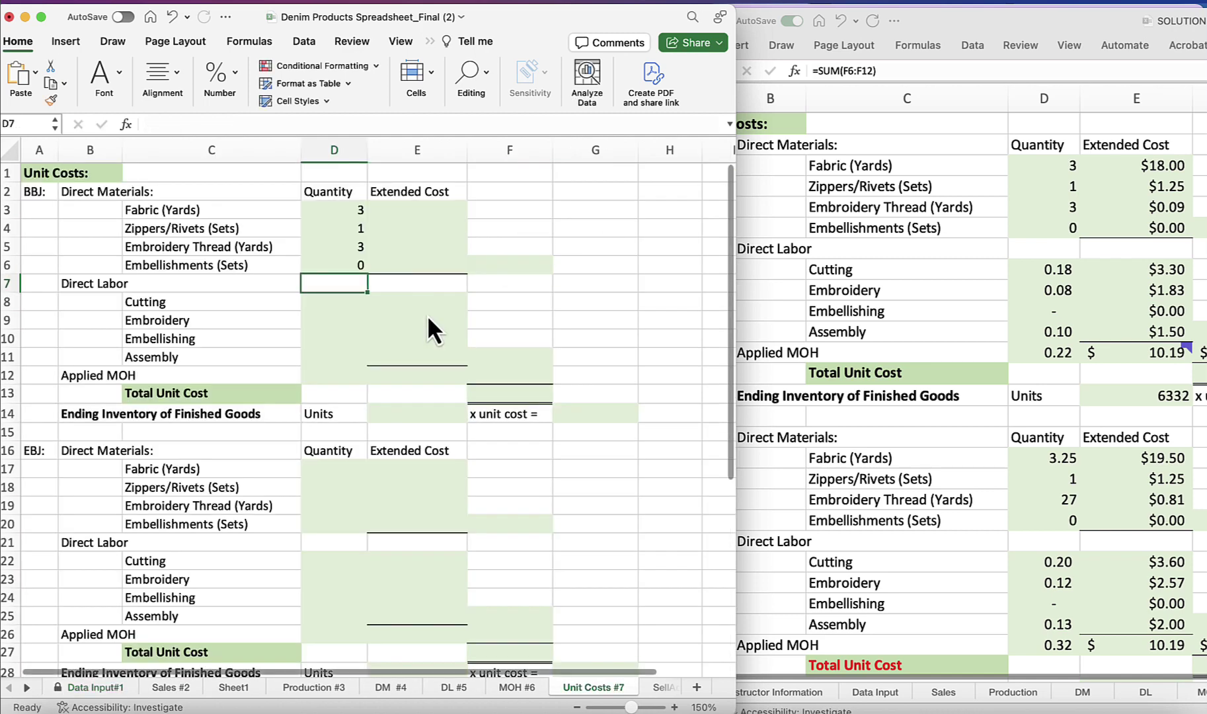
Step: Enter =D3*'Data Input#1'!L4 in E3, giving an $18.00 fabric extended cost
click(421, 211)
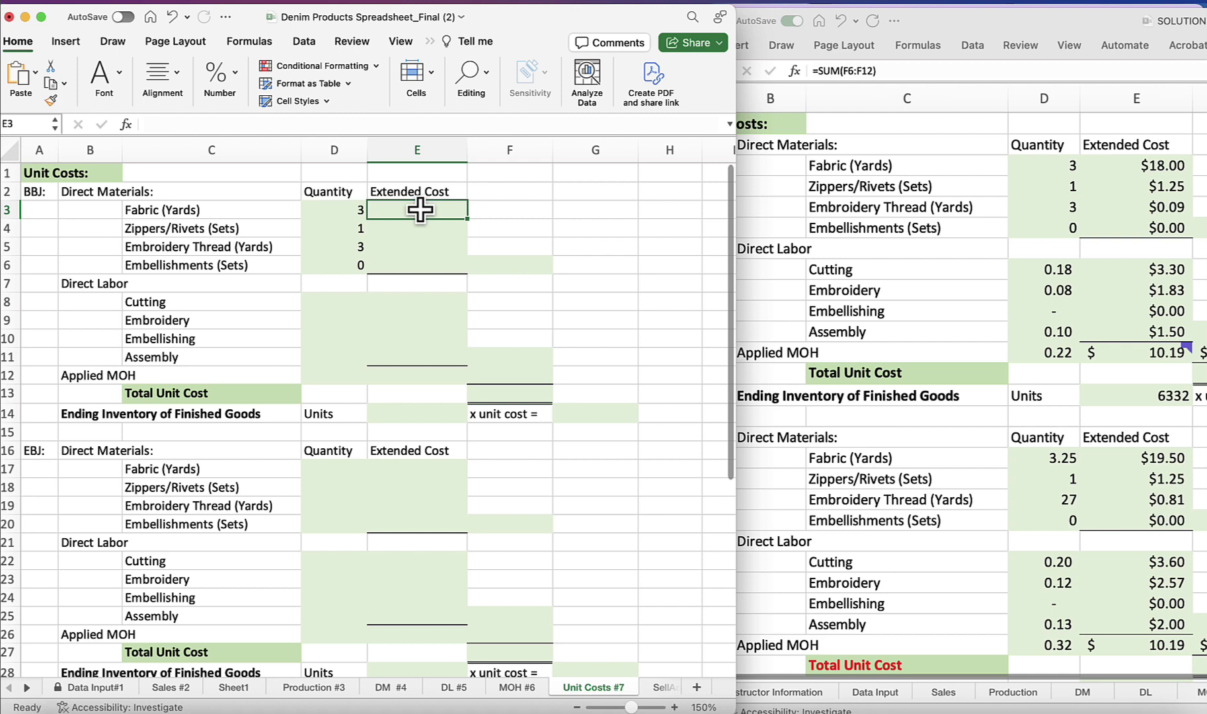
text(=)
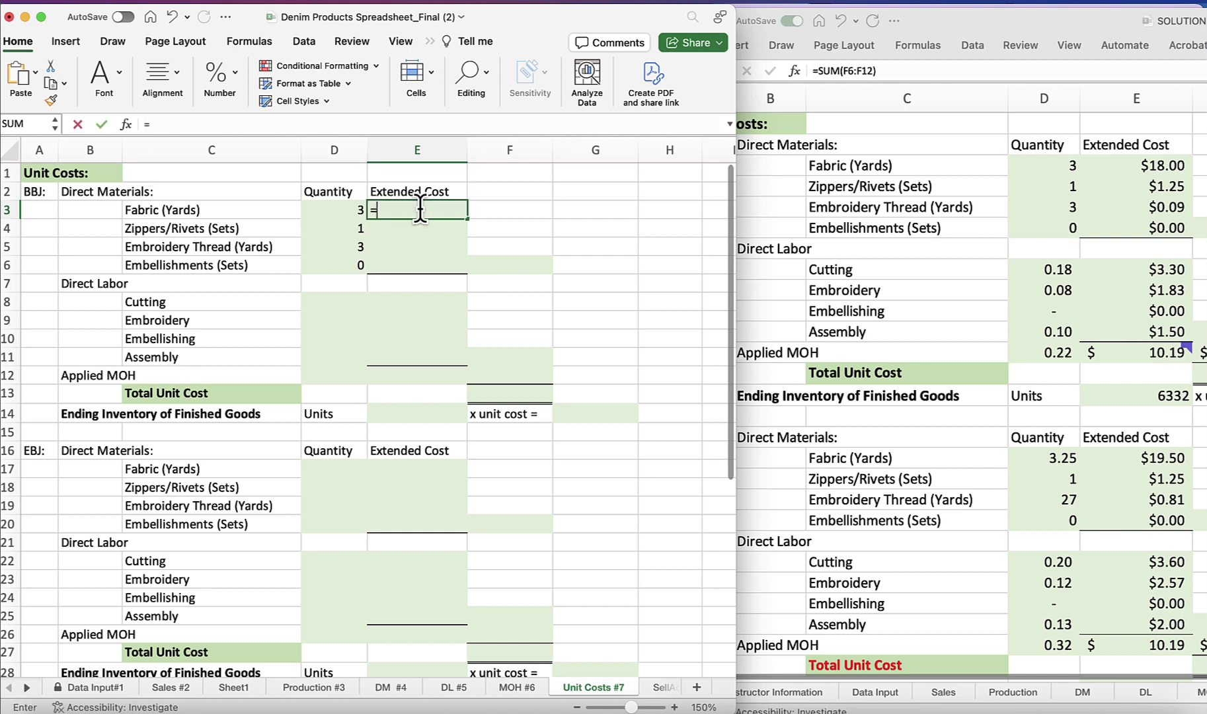
click(356, 209)
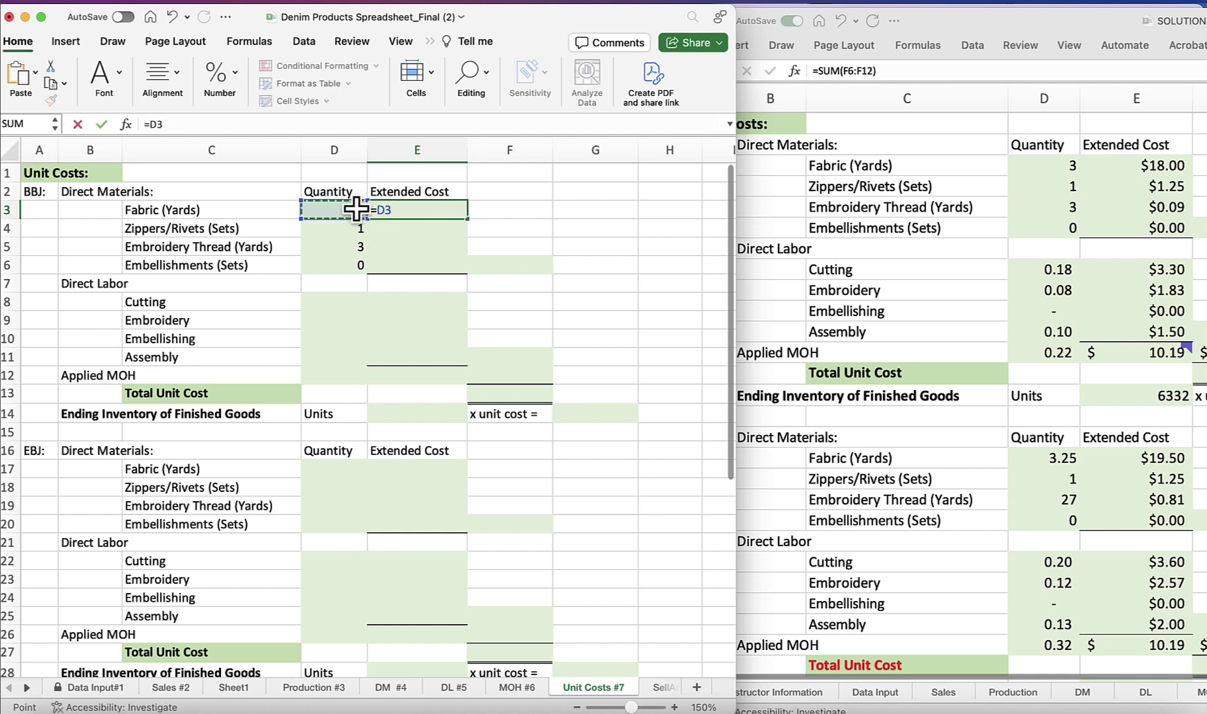
text(*)
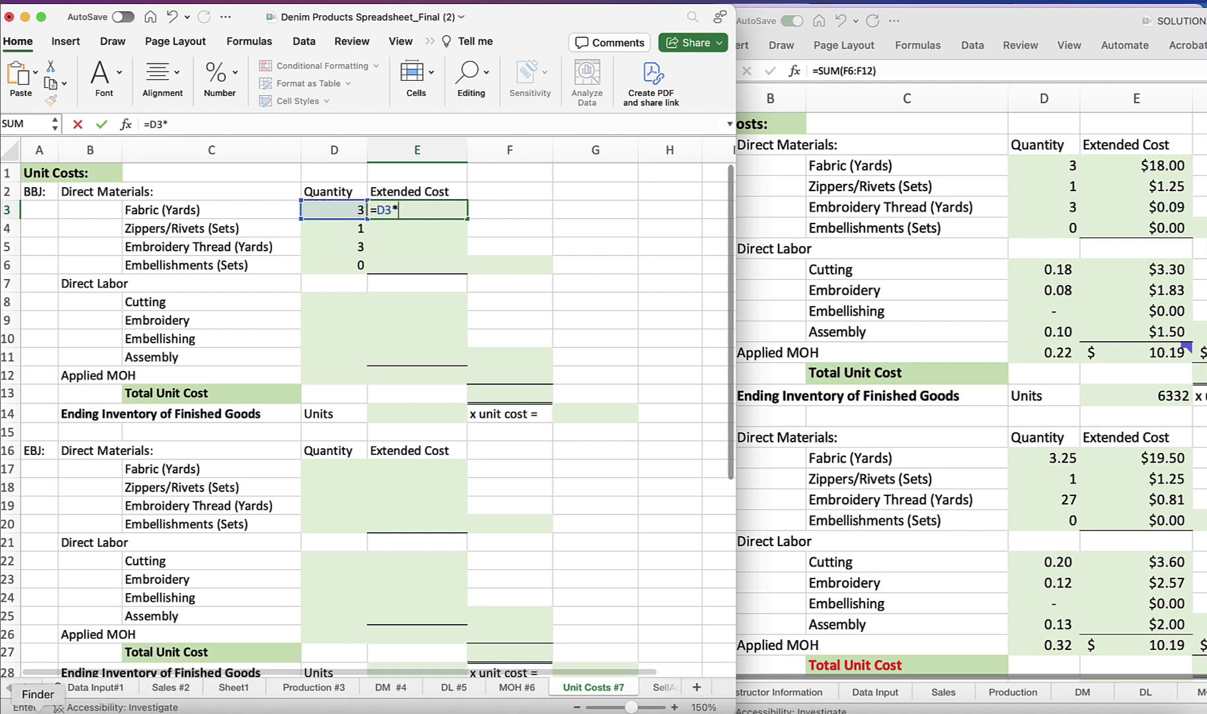
click(94, 688)
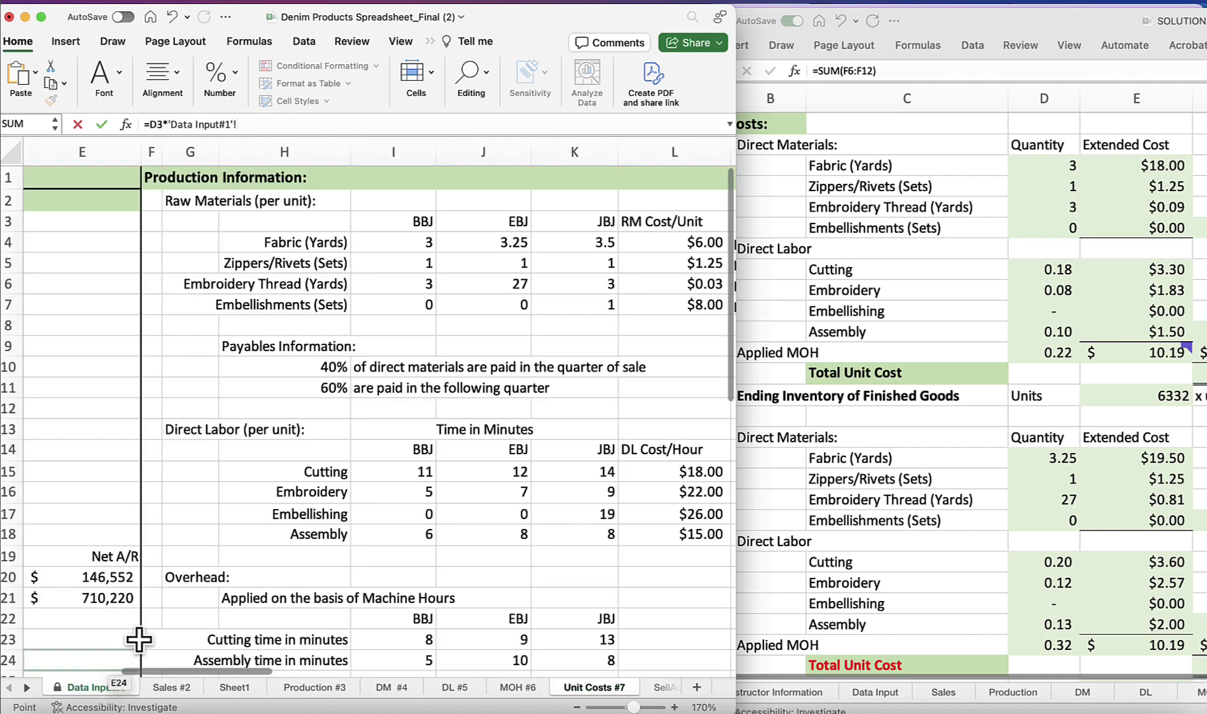
scroll(359, 323, right, 2)
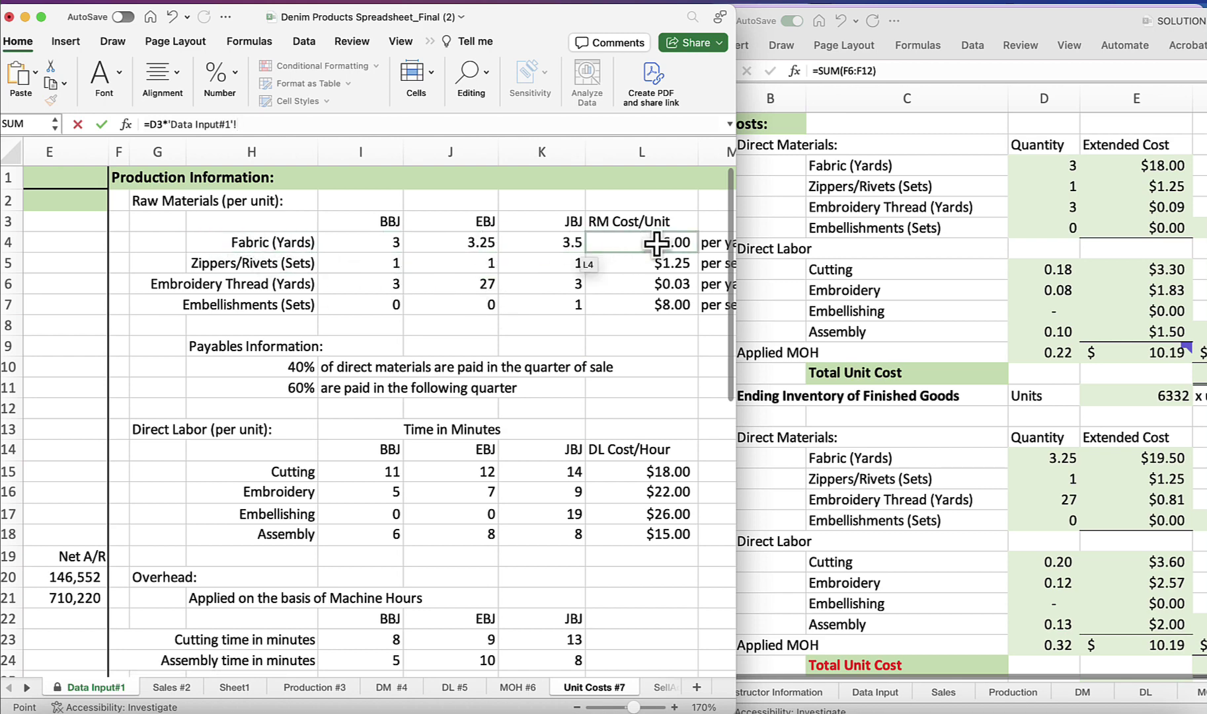
scroll(638, 244, right, 5)
scroll(638, 244, down, 1)
click(516, 221)
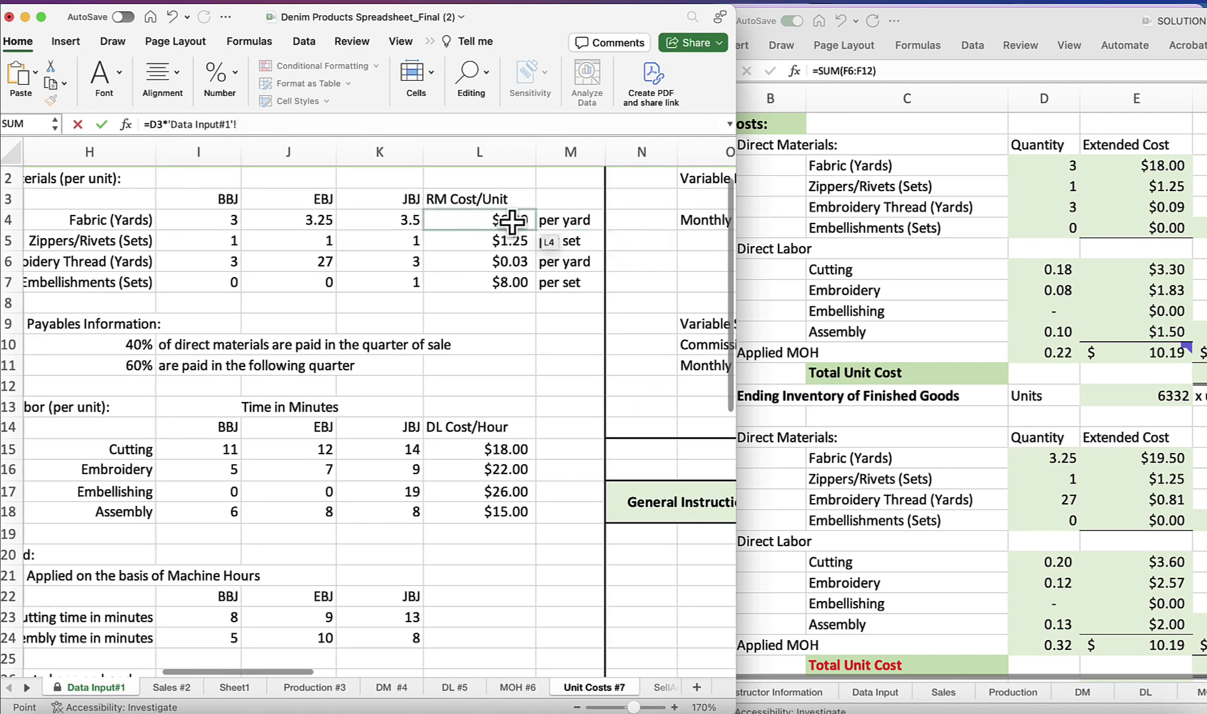
key(Return)
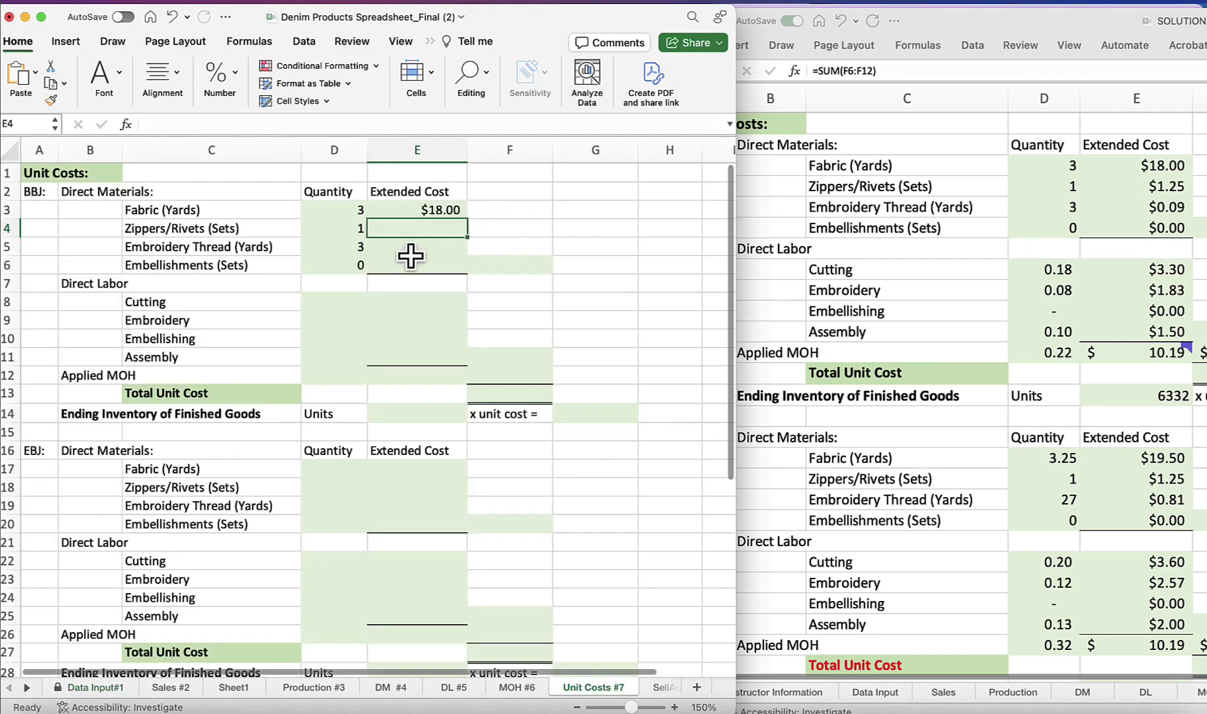
Step: Enter =D4*'Data Input#1'!L5 in E4 for a $1.25 zippers/rivets cost
text(=)
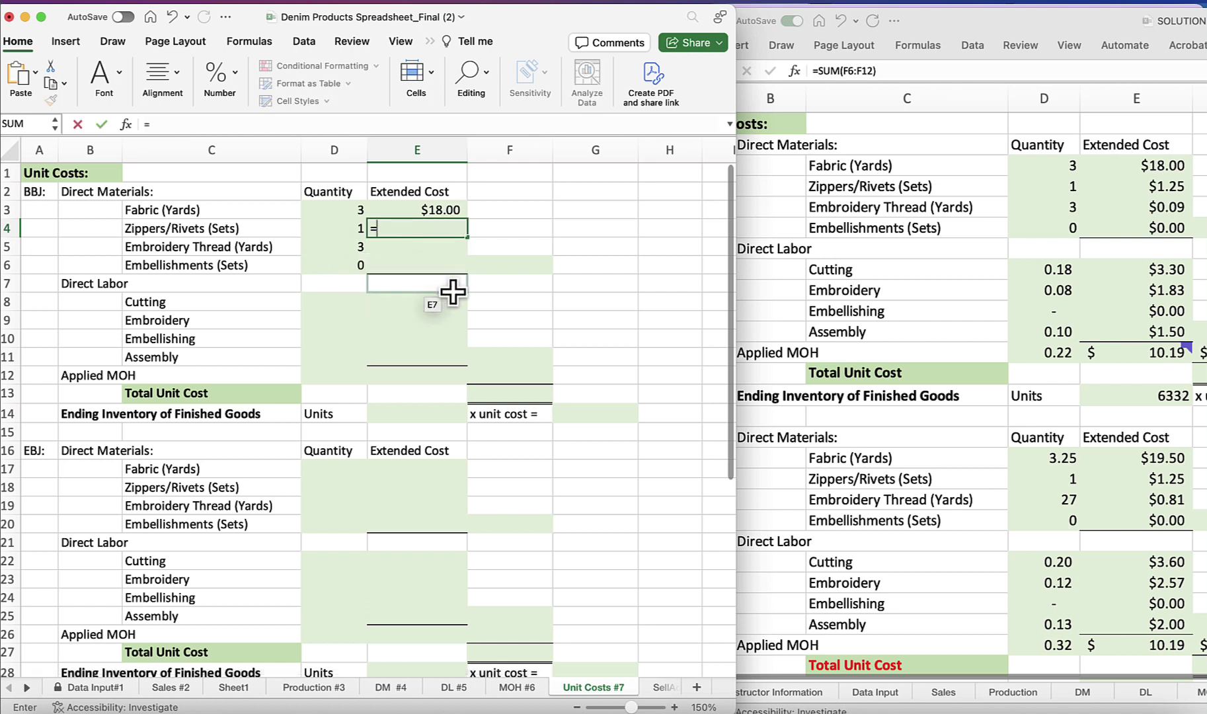
click(353, 226)
text(*)
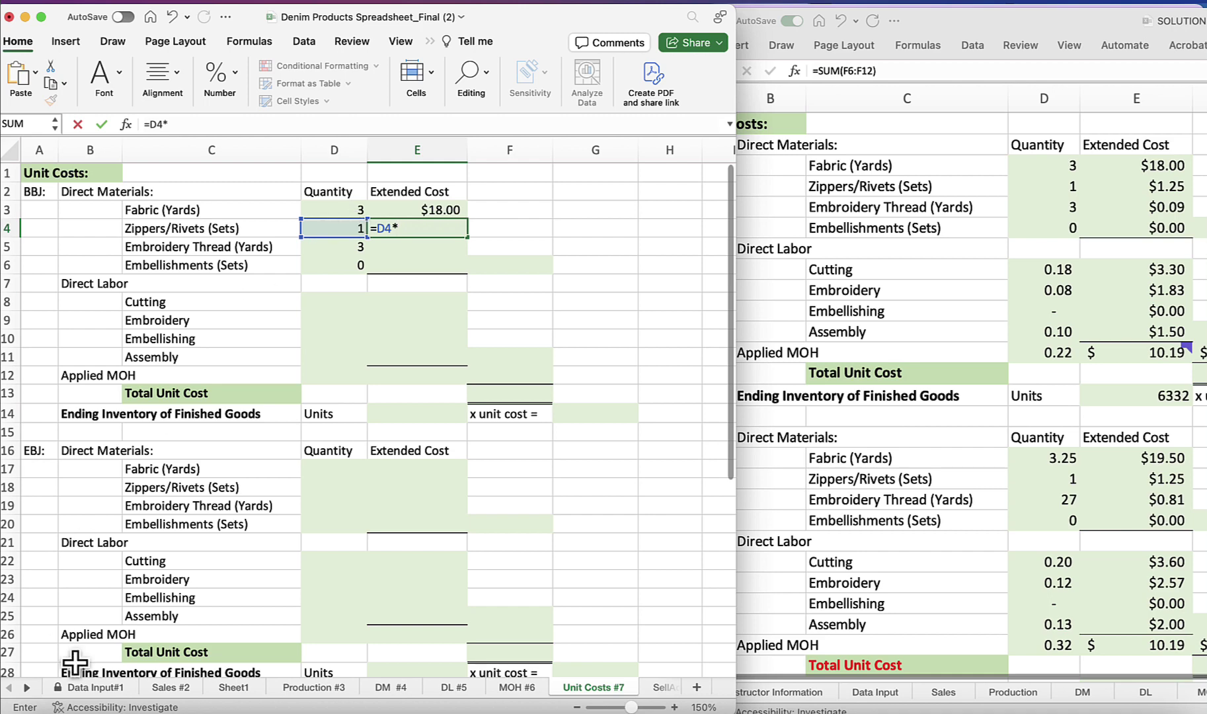
click(95, 687)
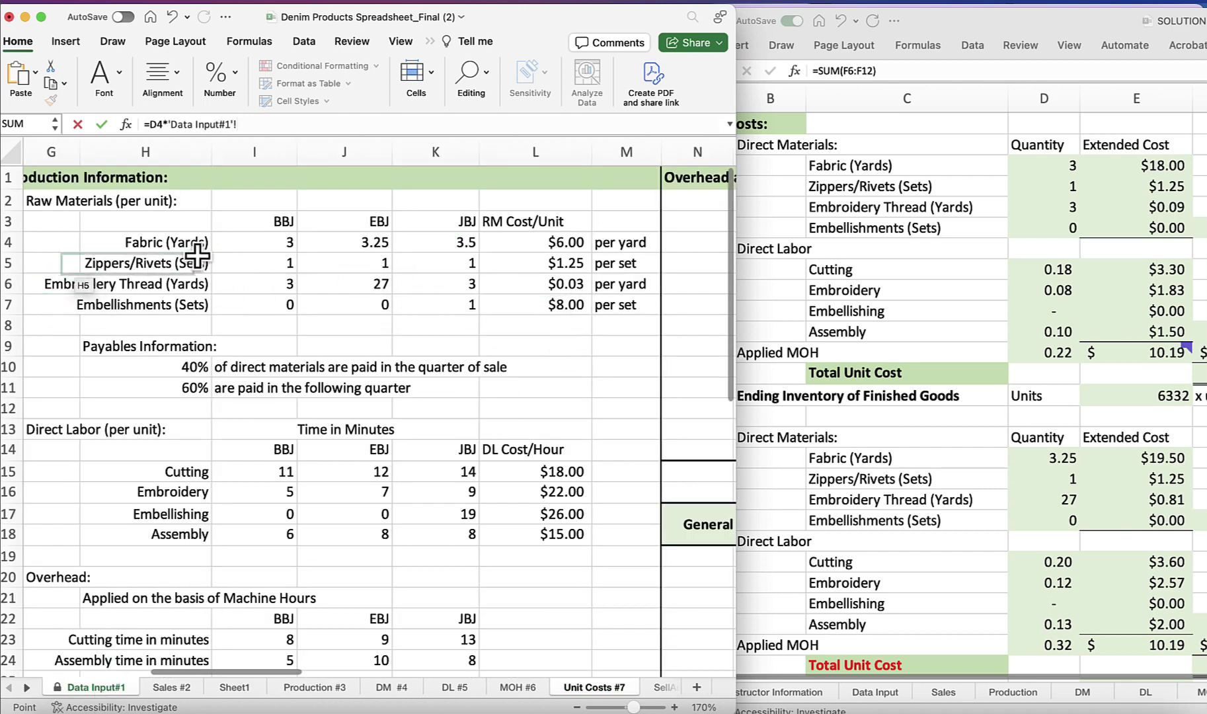
click(566, 265)
key(Return)
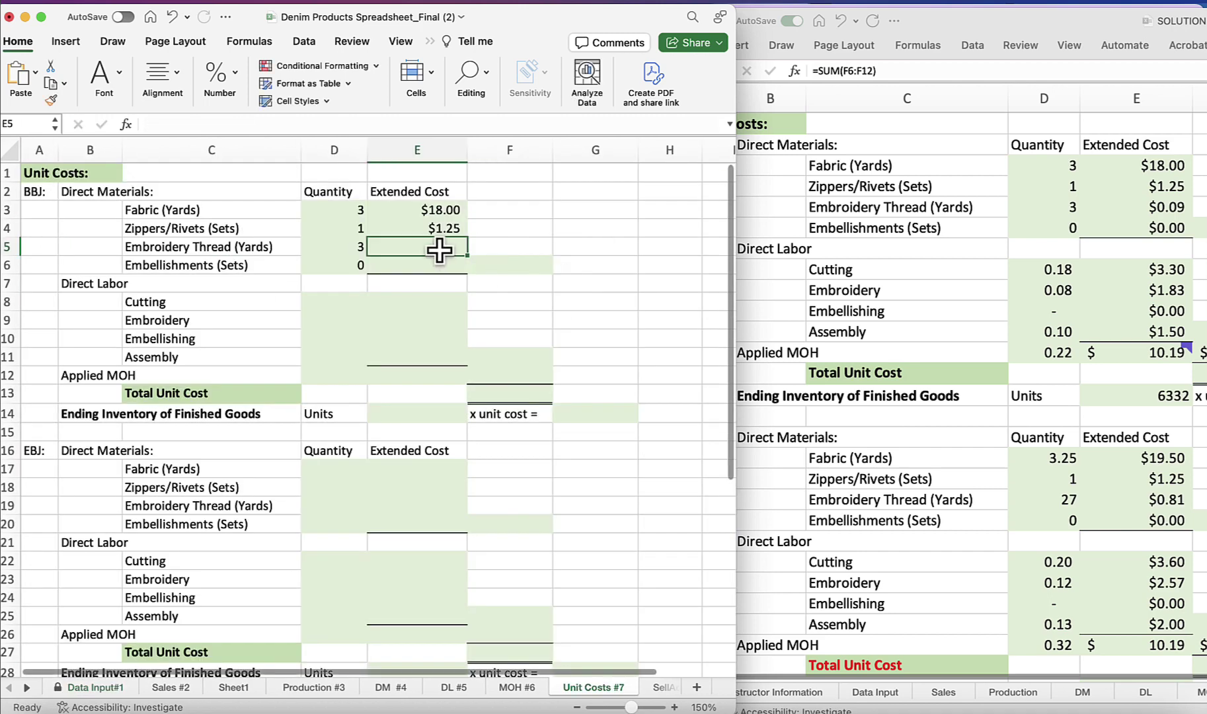
Step: Set E5 and E6 to quantity times Data Input#1 L6 and L7, giving $0.09 and $0.00
text(=)
click(351, 253)
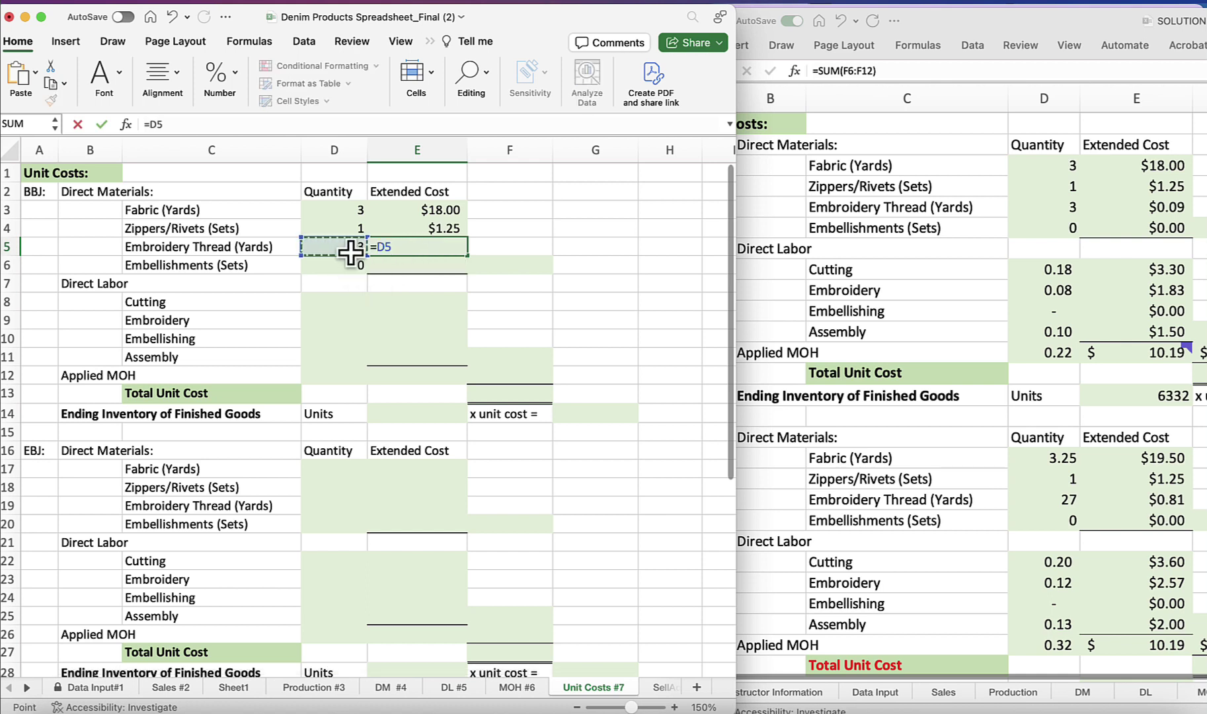
text(*)
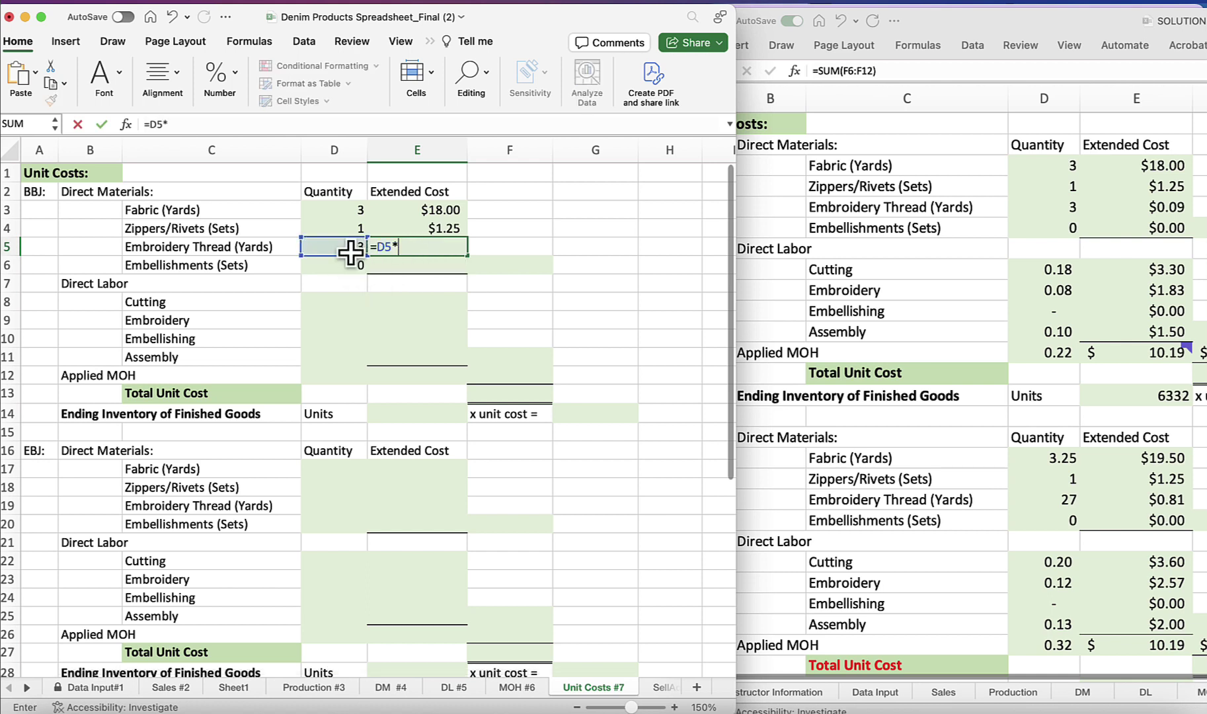
click(112, 686)
click(555, 284)
key(Return)
text(=)
click(348, 267)
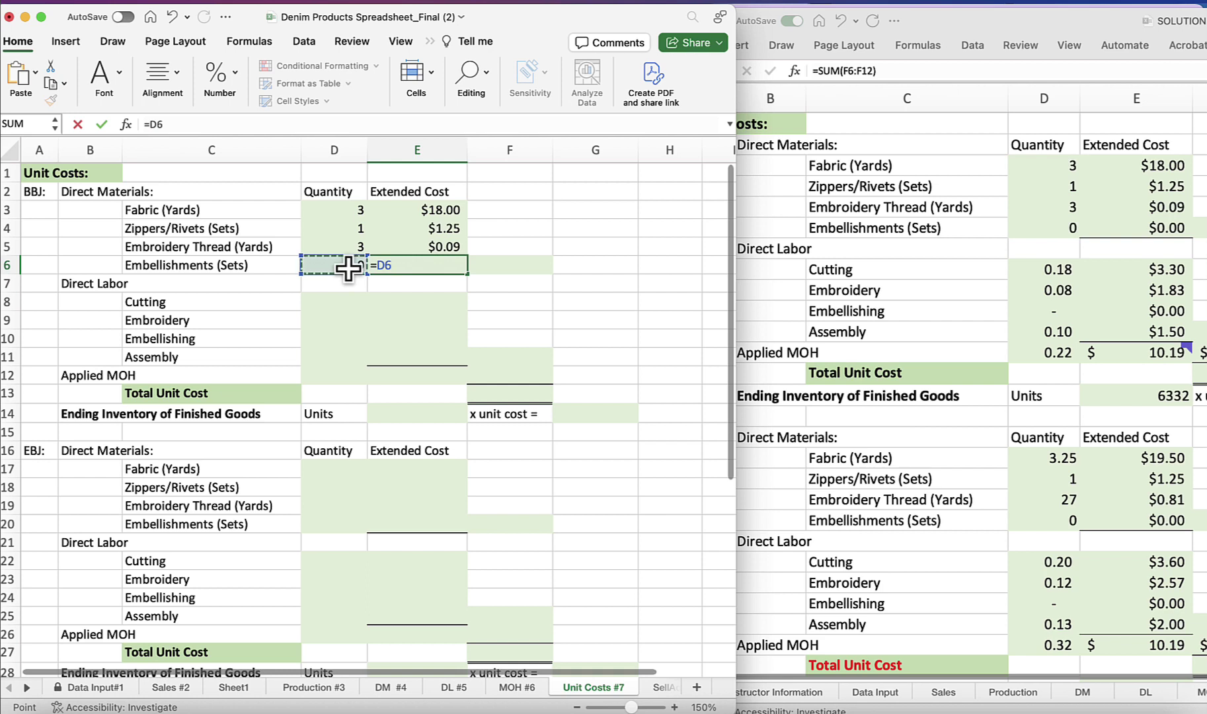
text(*)
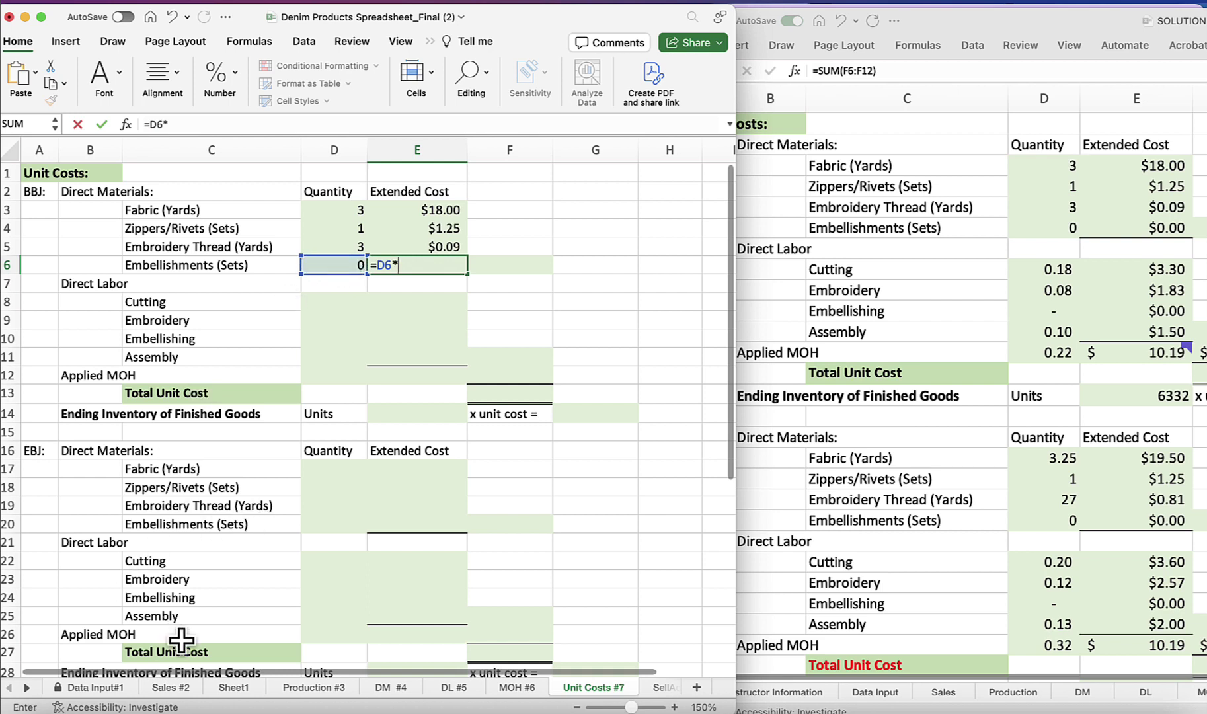
click(100, 687)
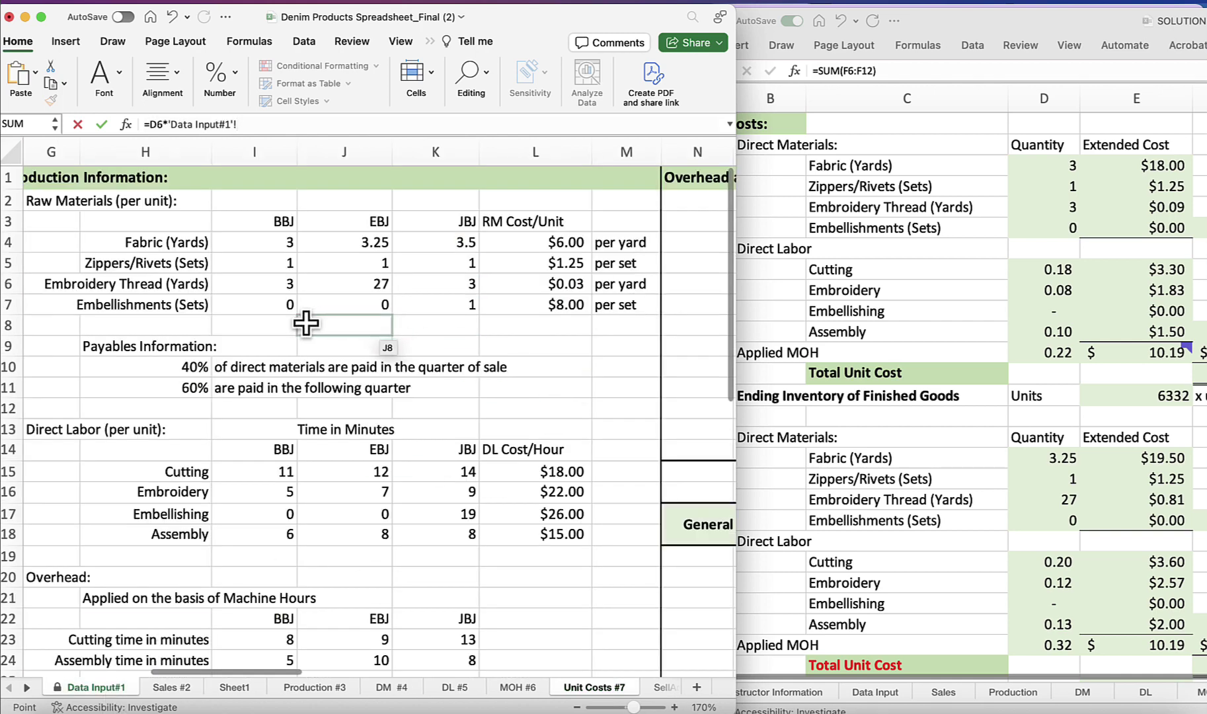
click(571, 304)
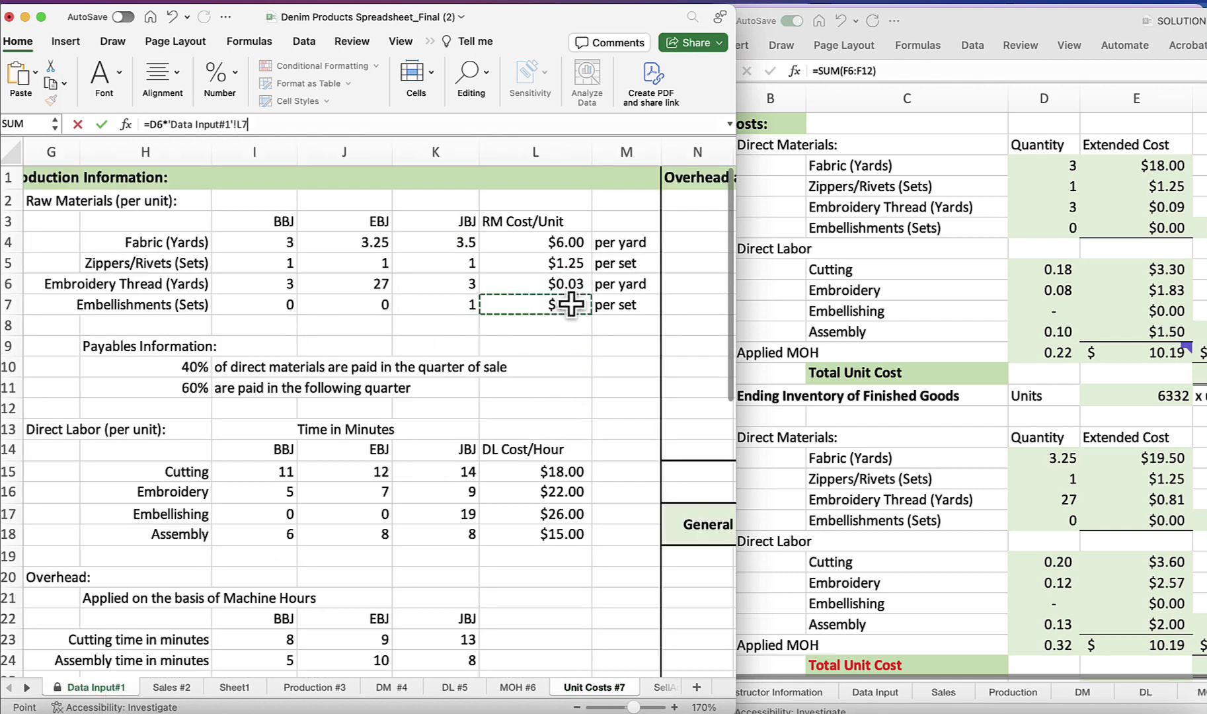
key(Return)
click(509, 266)
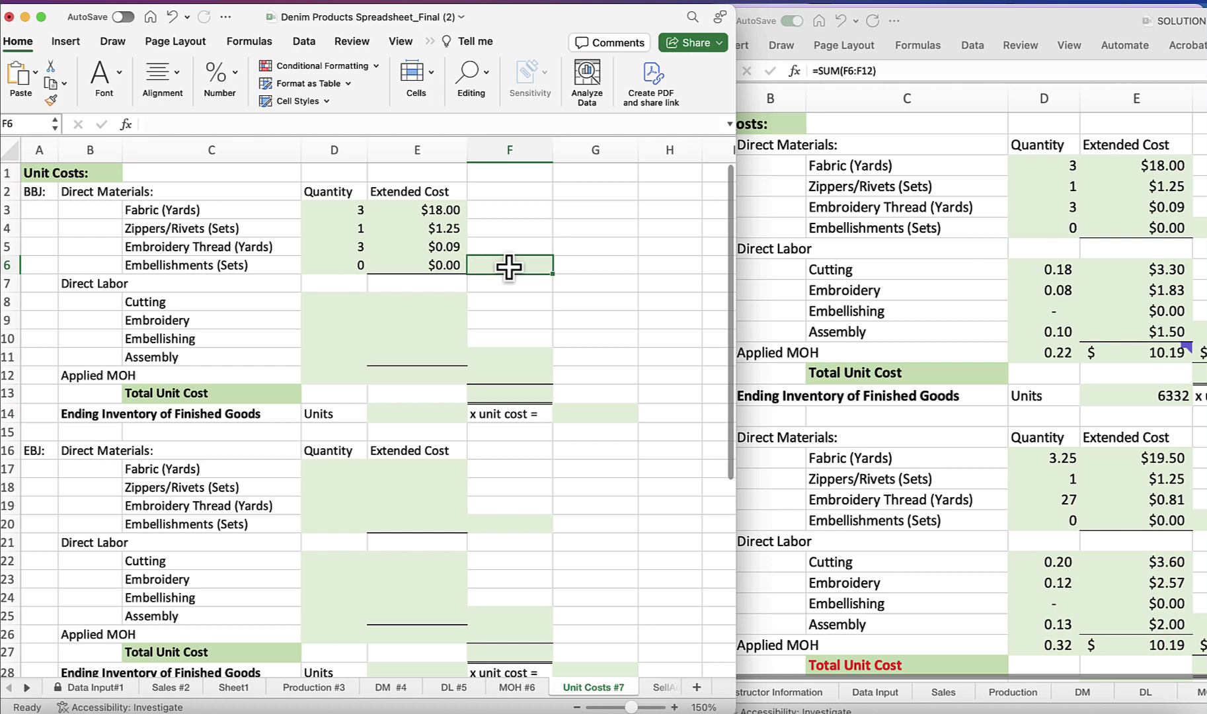
Step: Enter =SUM(E3:E6) in F6 so the direct materials subtotal reads $19.34
click(423, 126)
text(=)
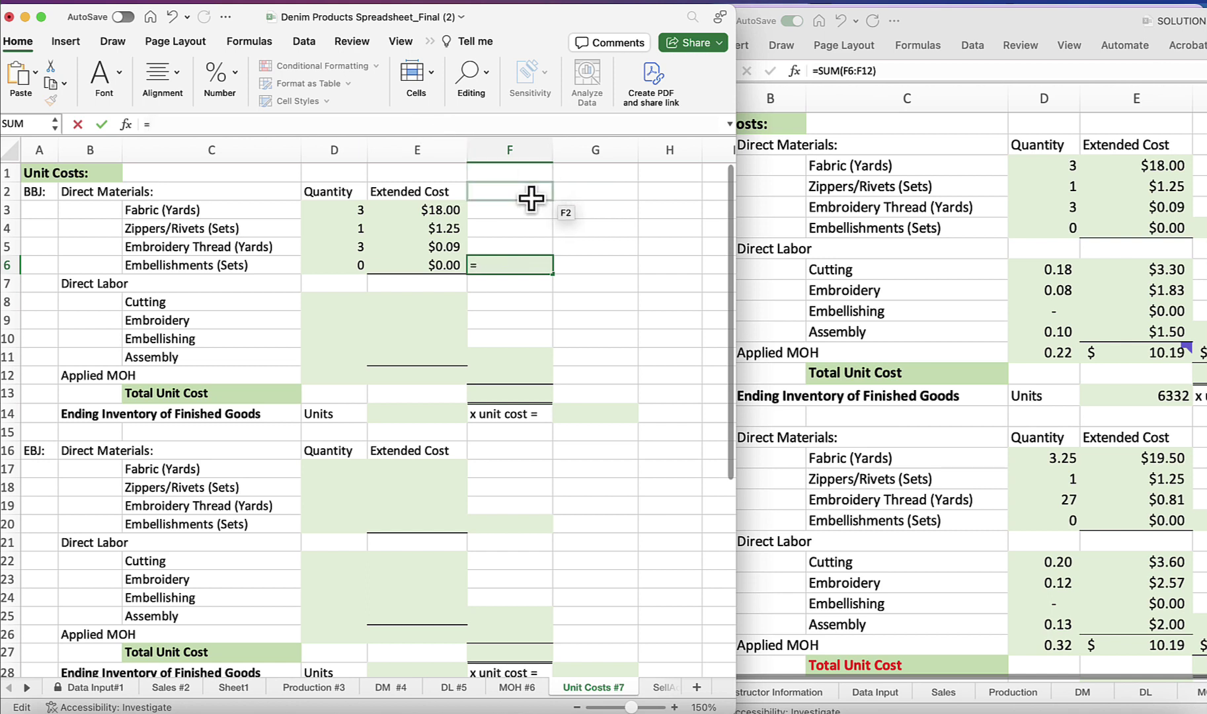
text(Sum()
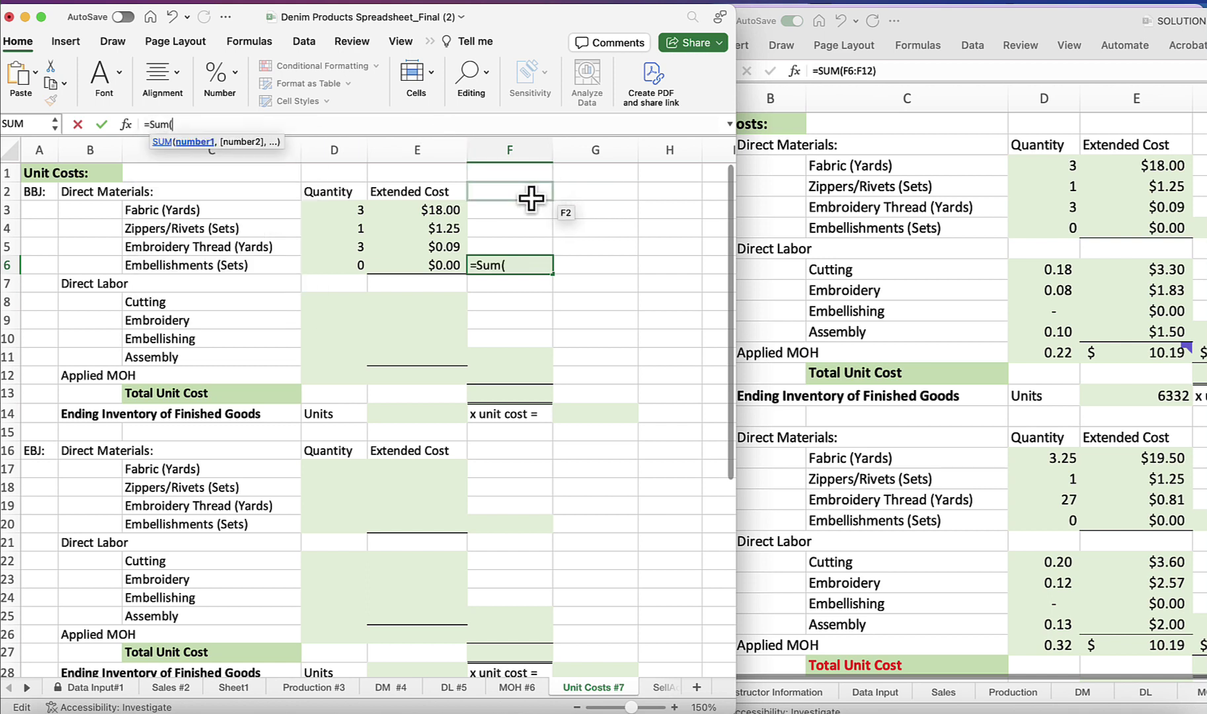
drag(436, 210, 444, 261)
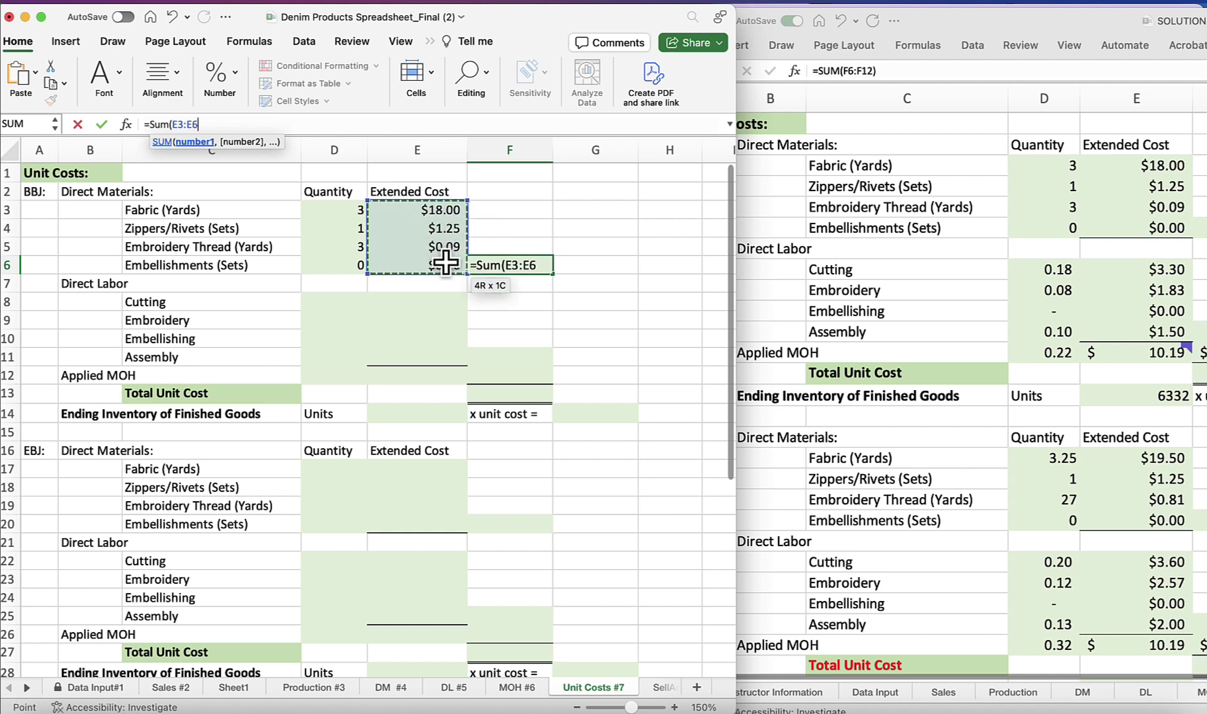
text())
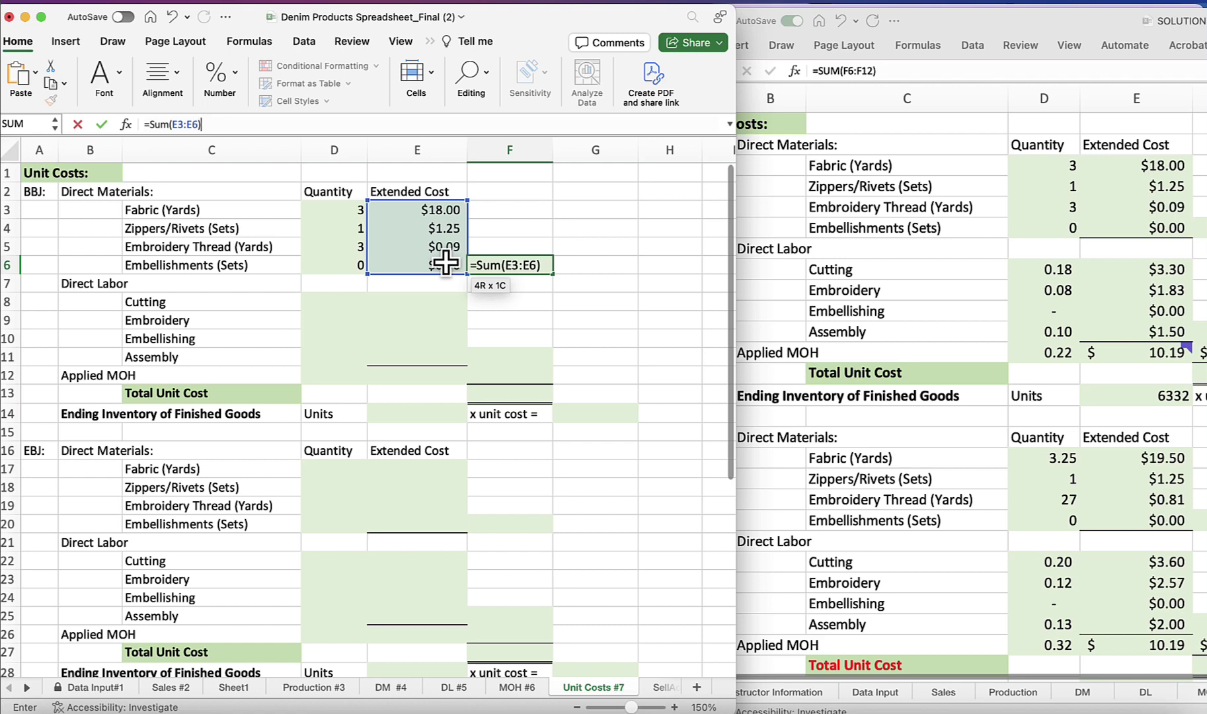
key(Return)
scroll(1024, 321, right, 3)
scroll(1024, 320, right, 2)
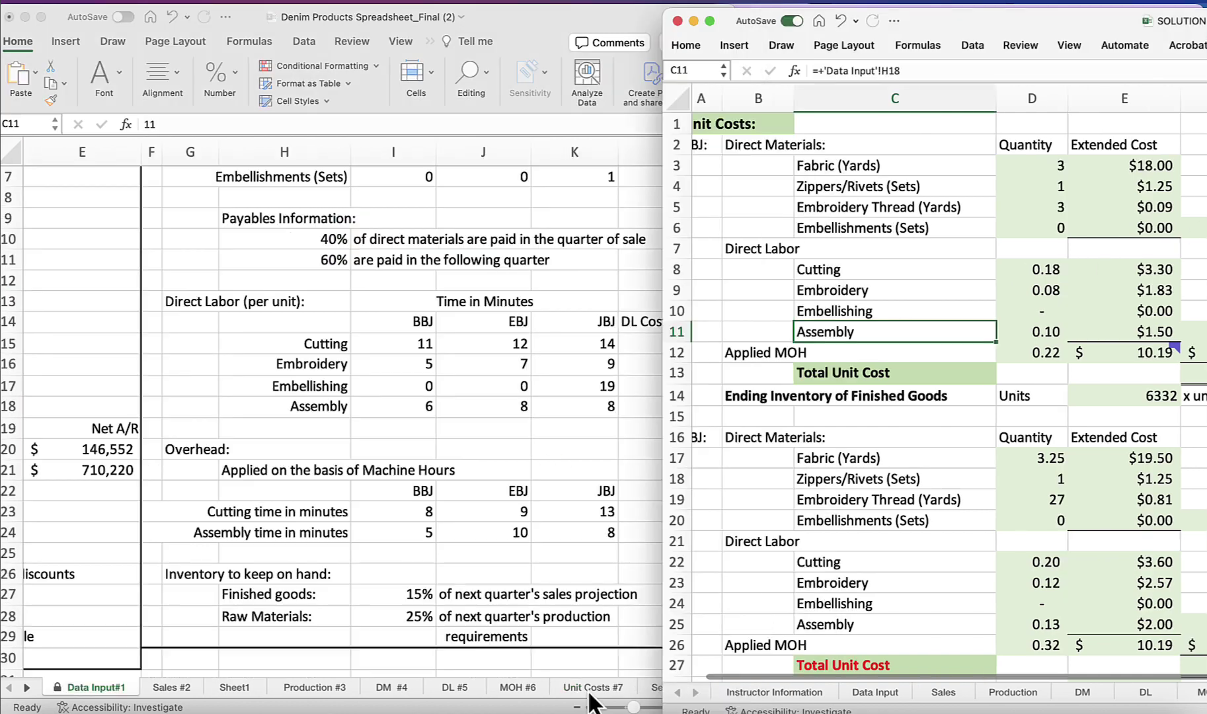
Step: Enter ='Data Input#1'!I15/60 in D8 so BBJ cutting shows 0.183333 hours
click(589, 700)
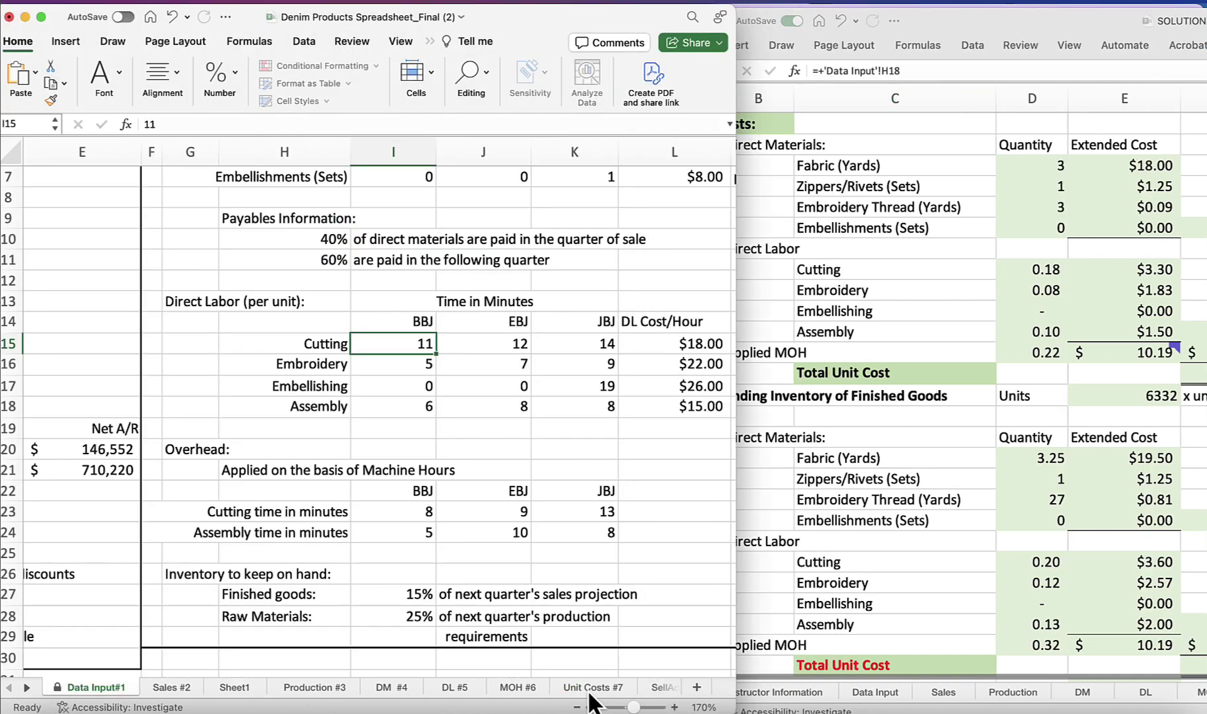
click(589, 692)
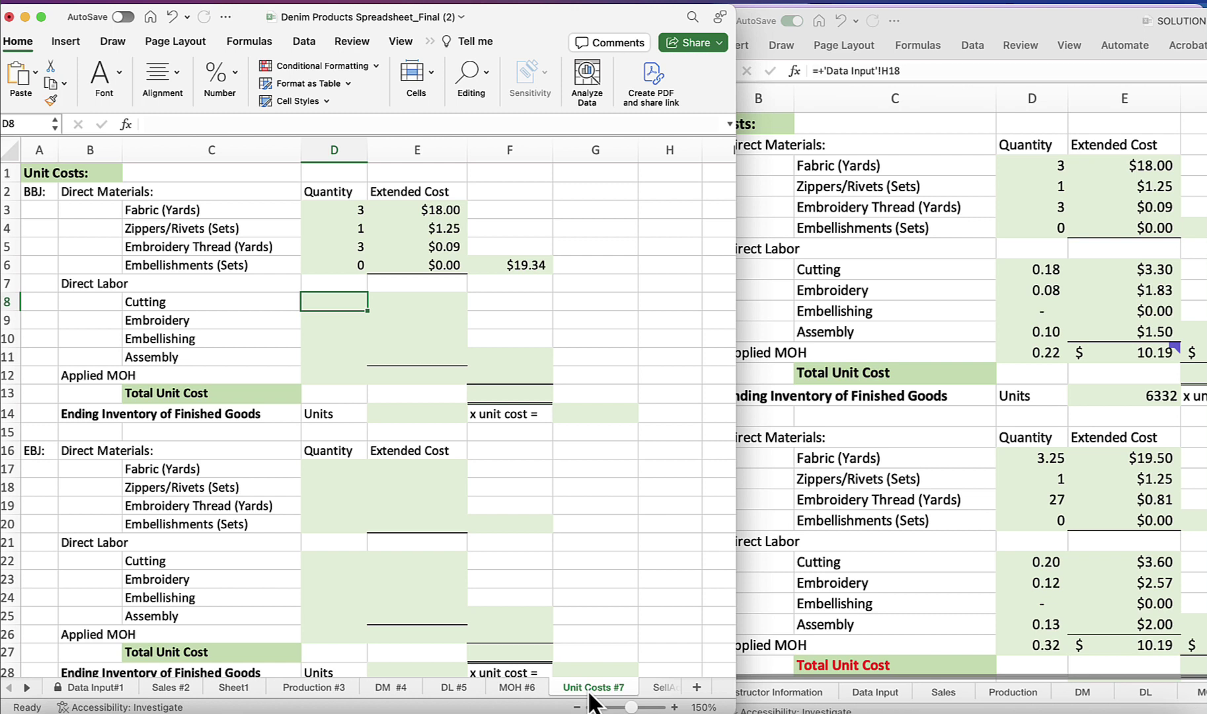
text(=)
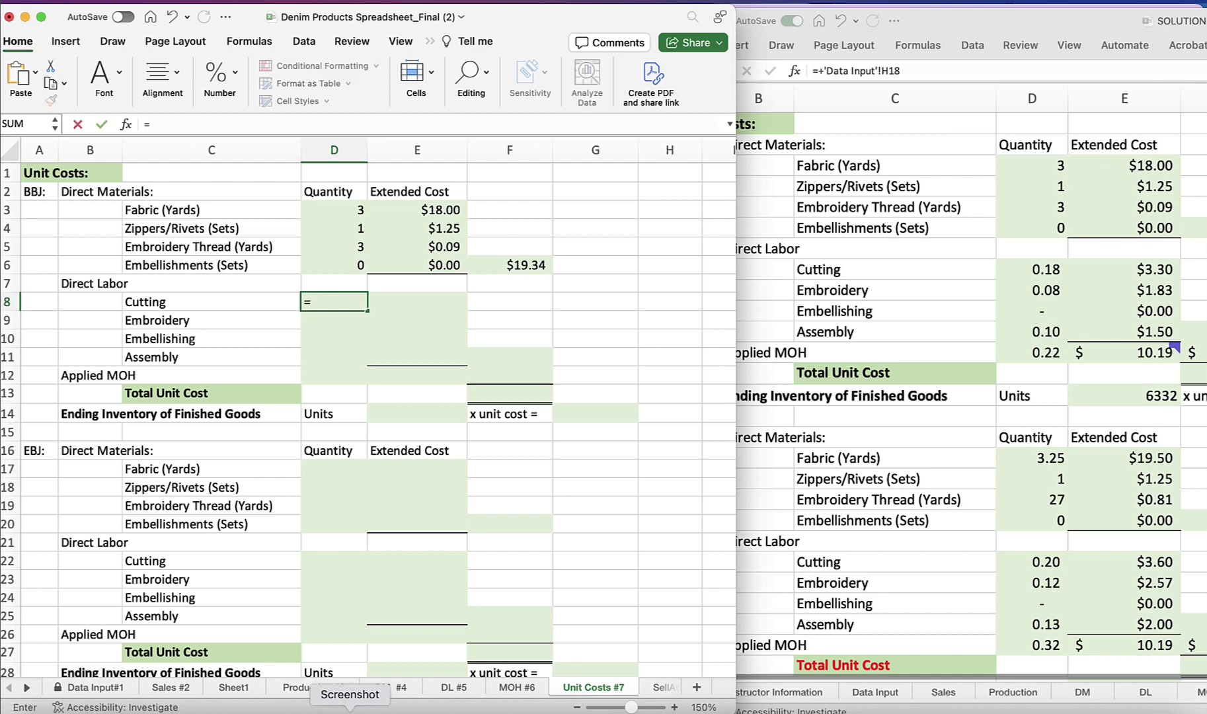
click(99, 688)
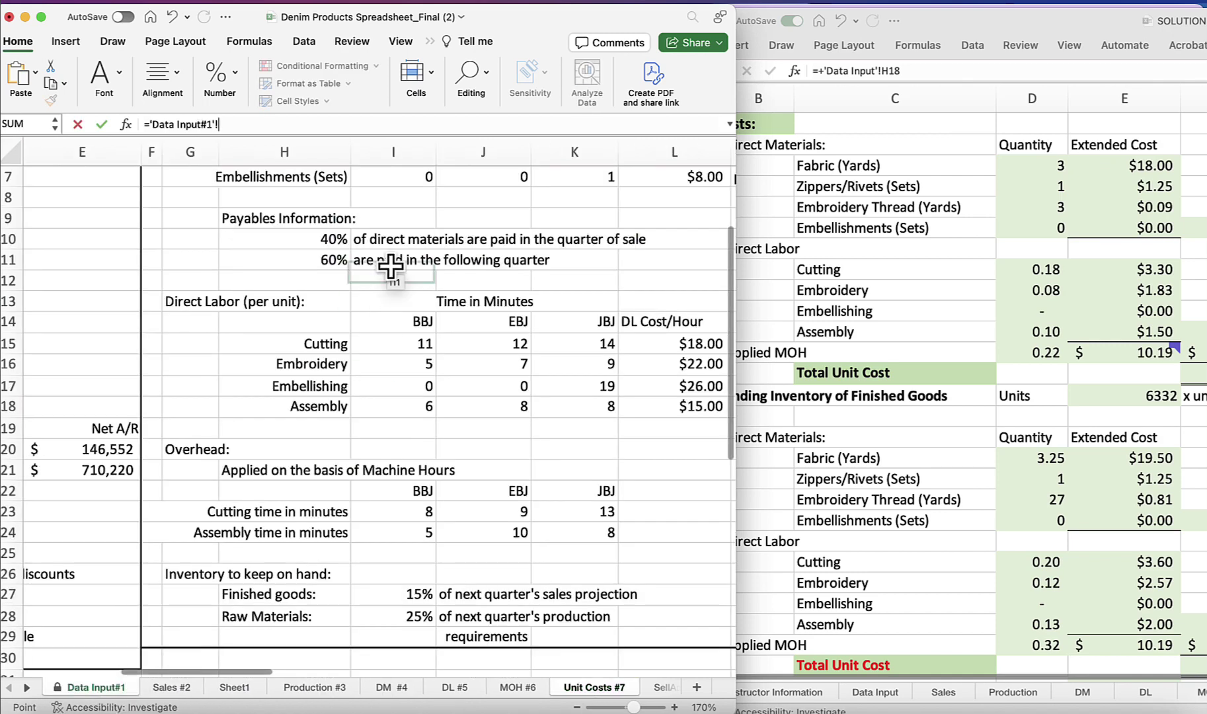
scroll(219, 271, up, 2)
scroll(501, 410, right, 3)
scroll(501, 410, down, 1)
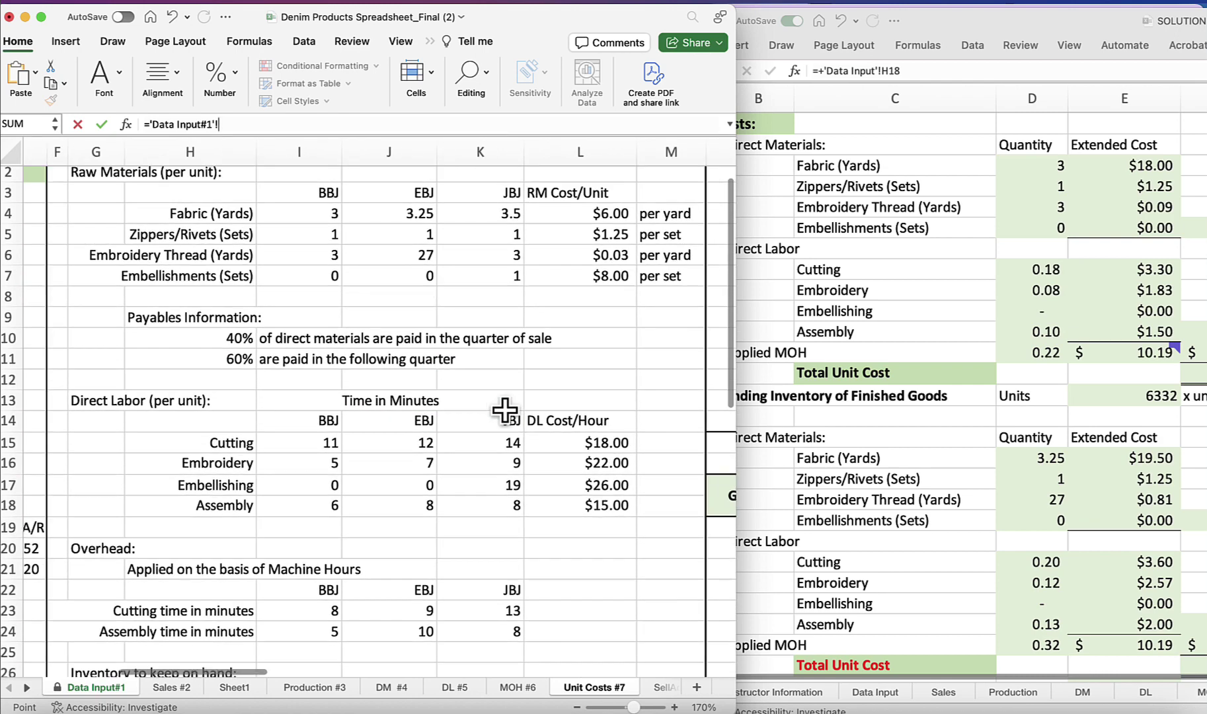
click(323, 444)
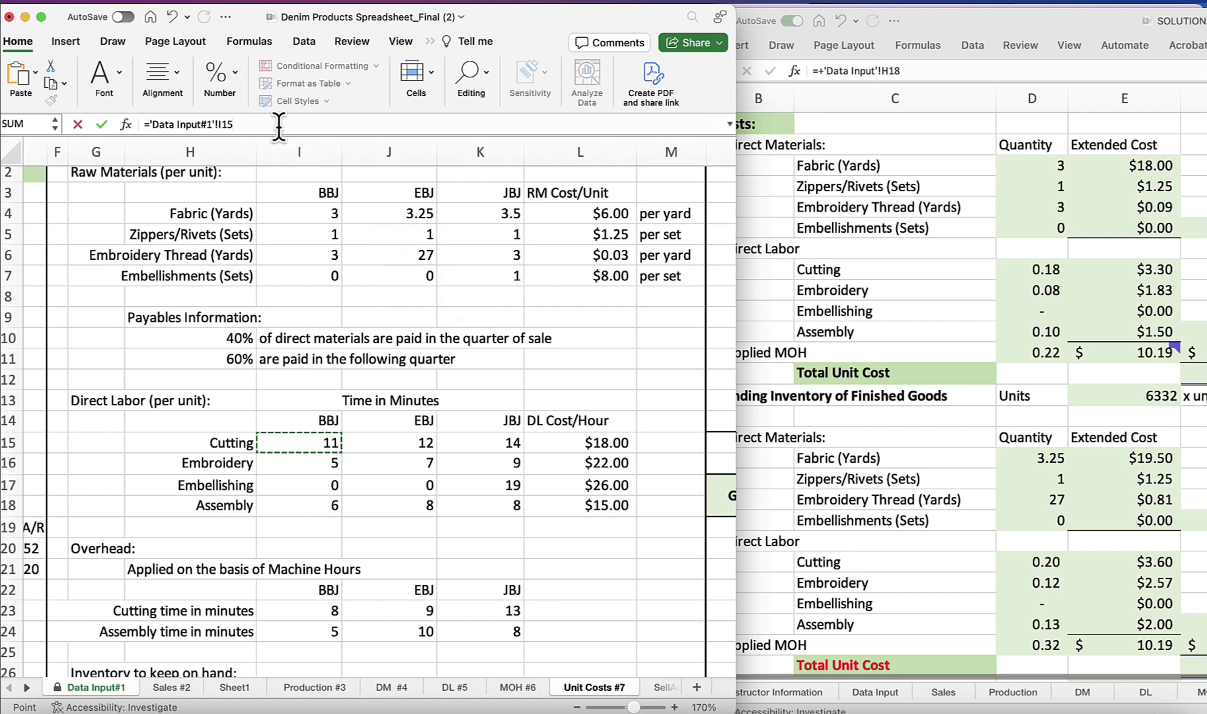
text(/60)
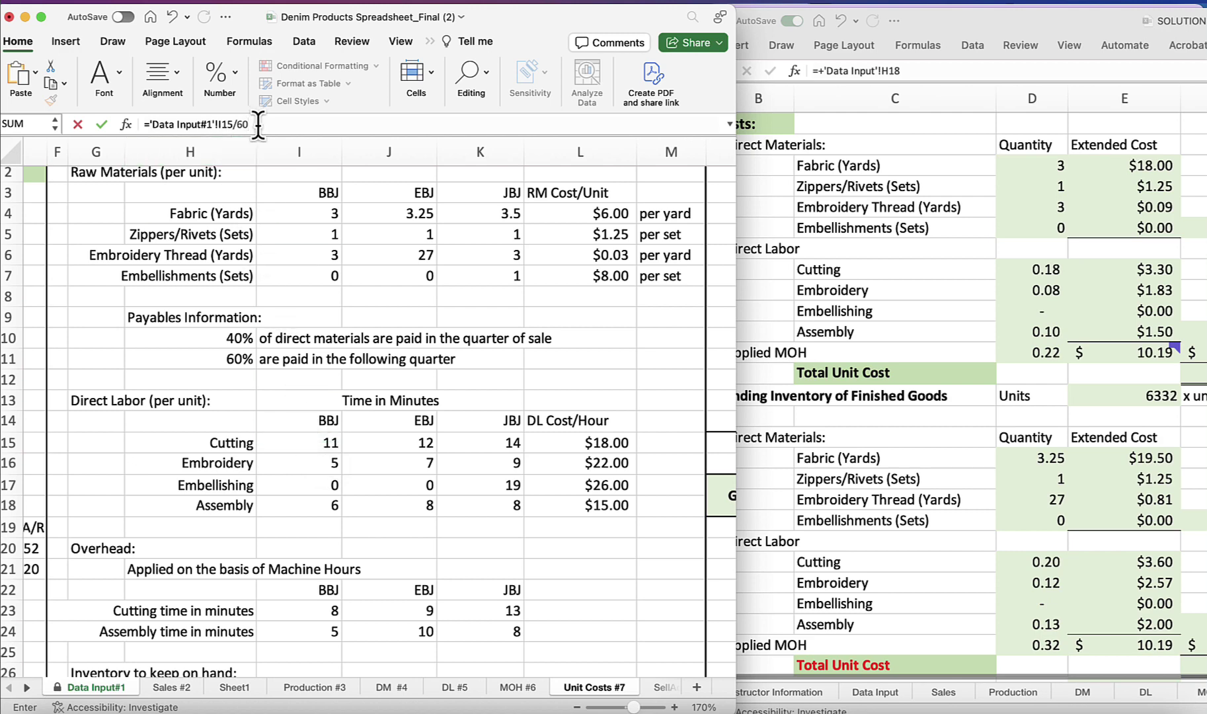
key(Return)
click(353, 299)
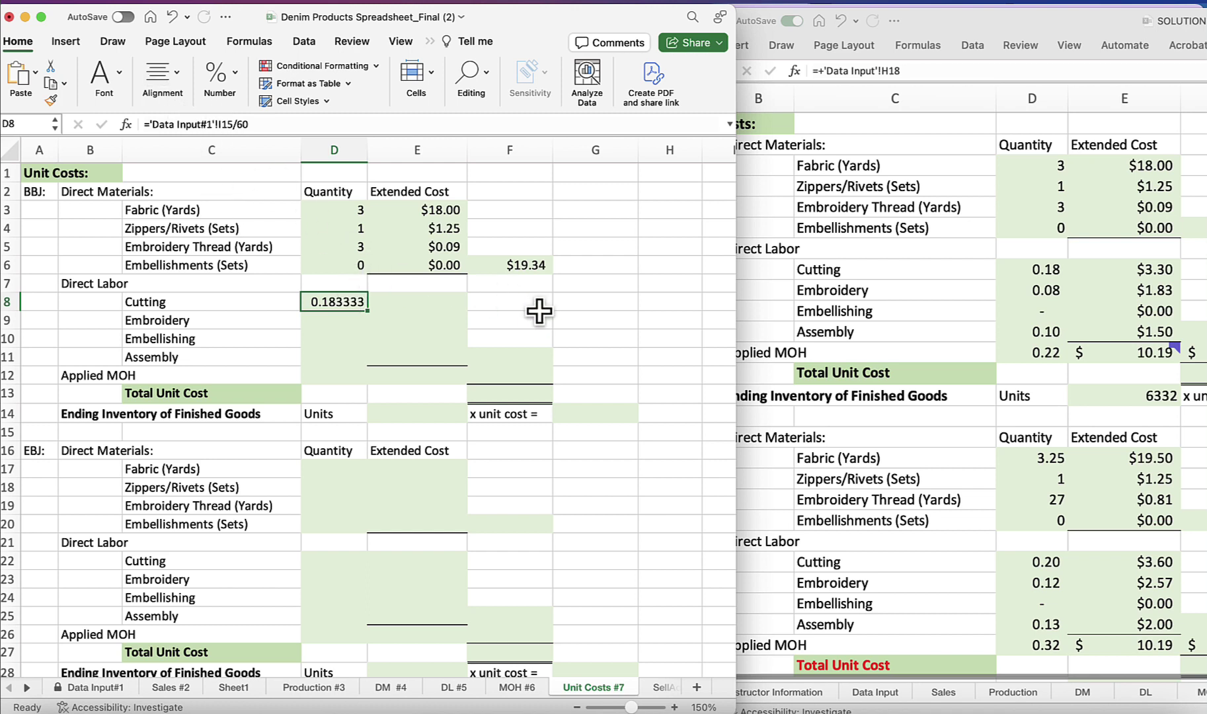
Step: Enter =D8*'Data Input#1'!L15 in E8, giving a $3.30 cutting labor cost
click(435, 298)
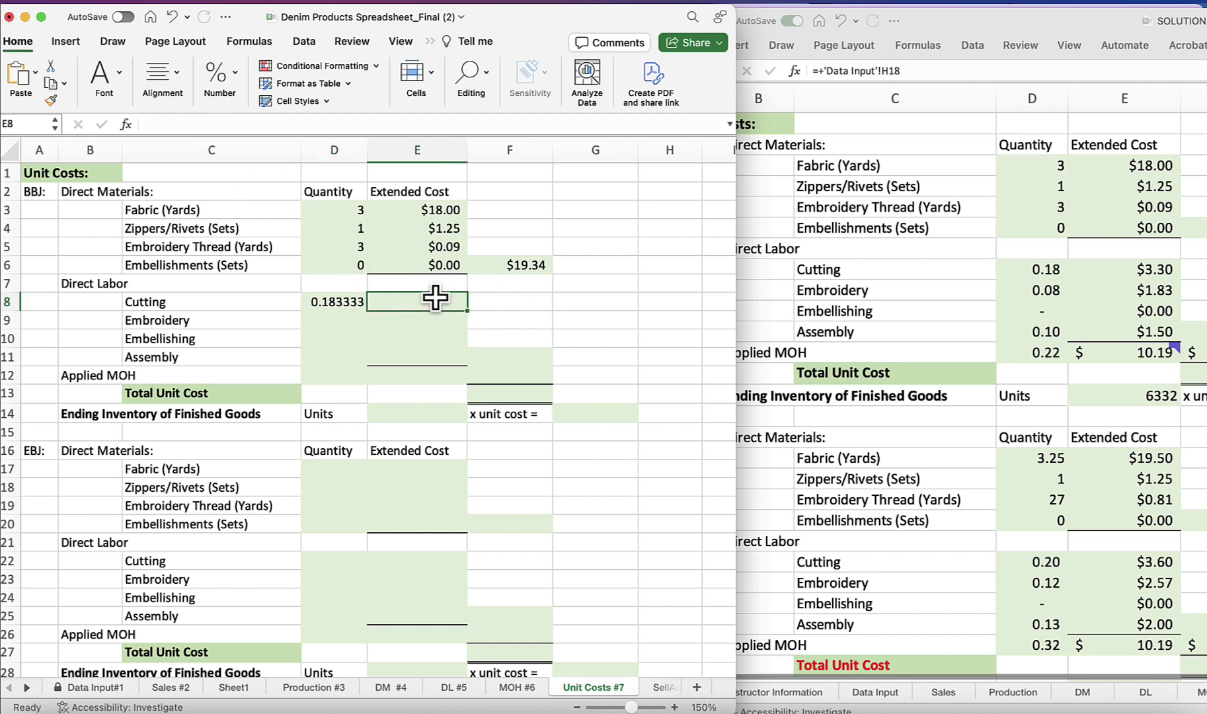
text(=)
click(347, 299)
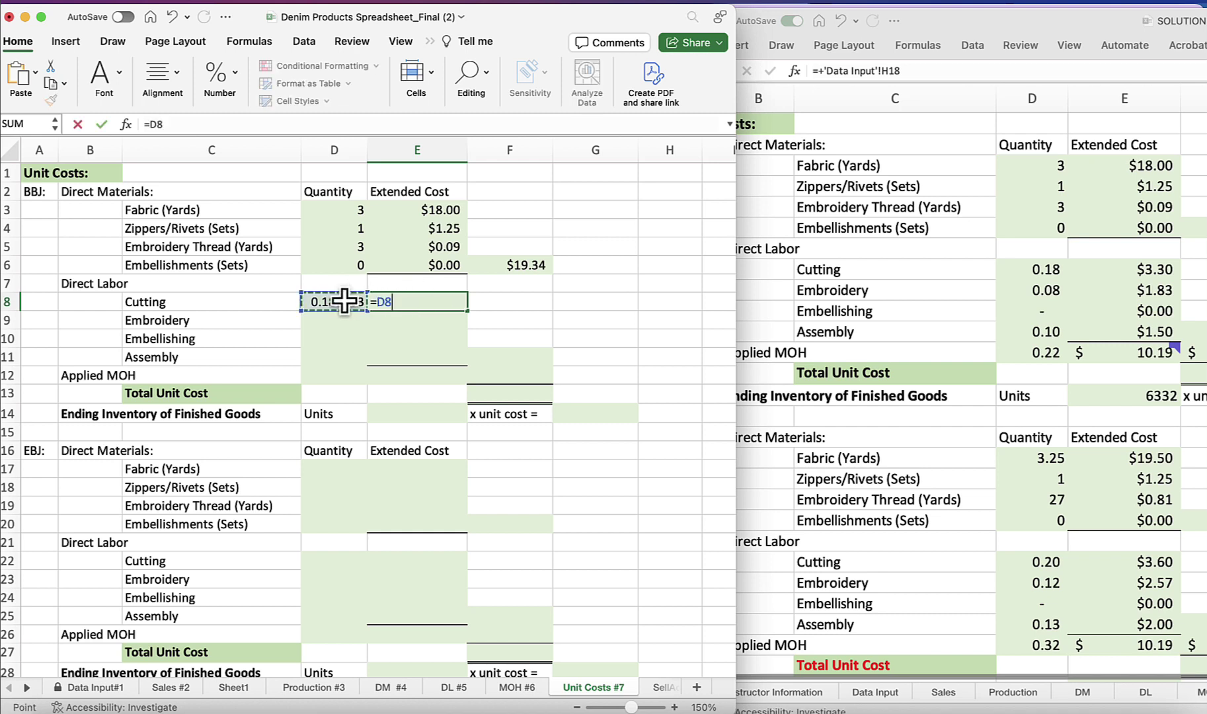
text(*)
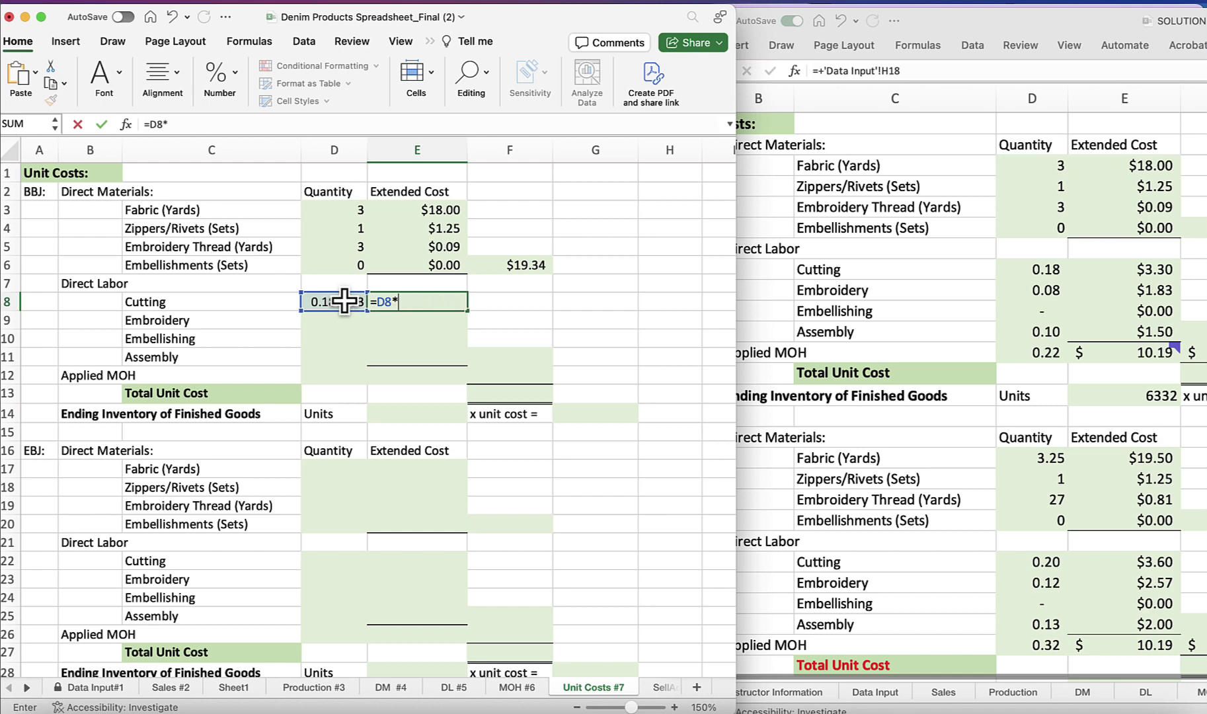
click(93, 687)
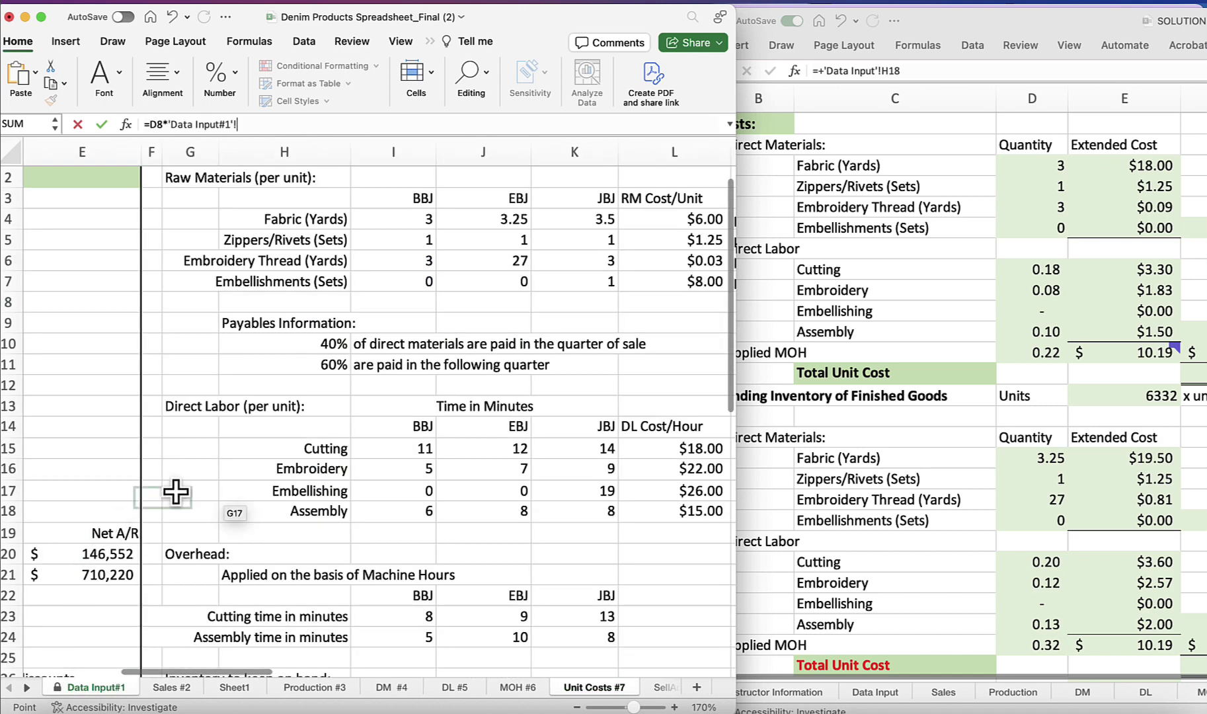
click(706, 447)
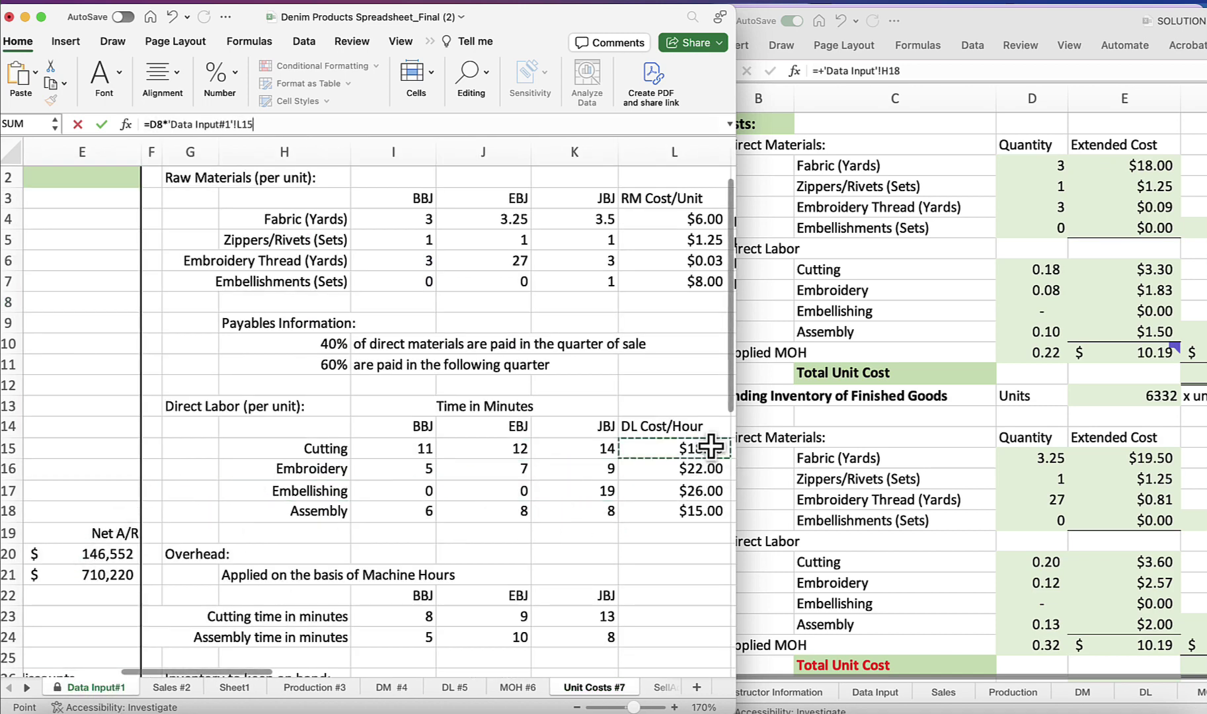
key(Return)
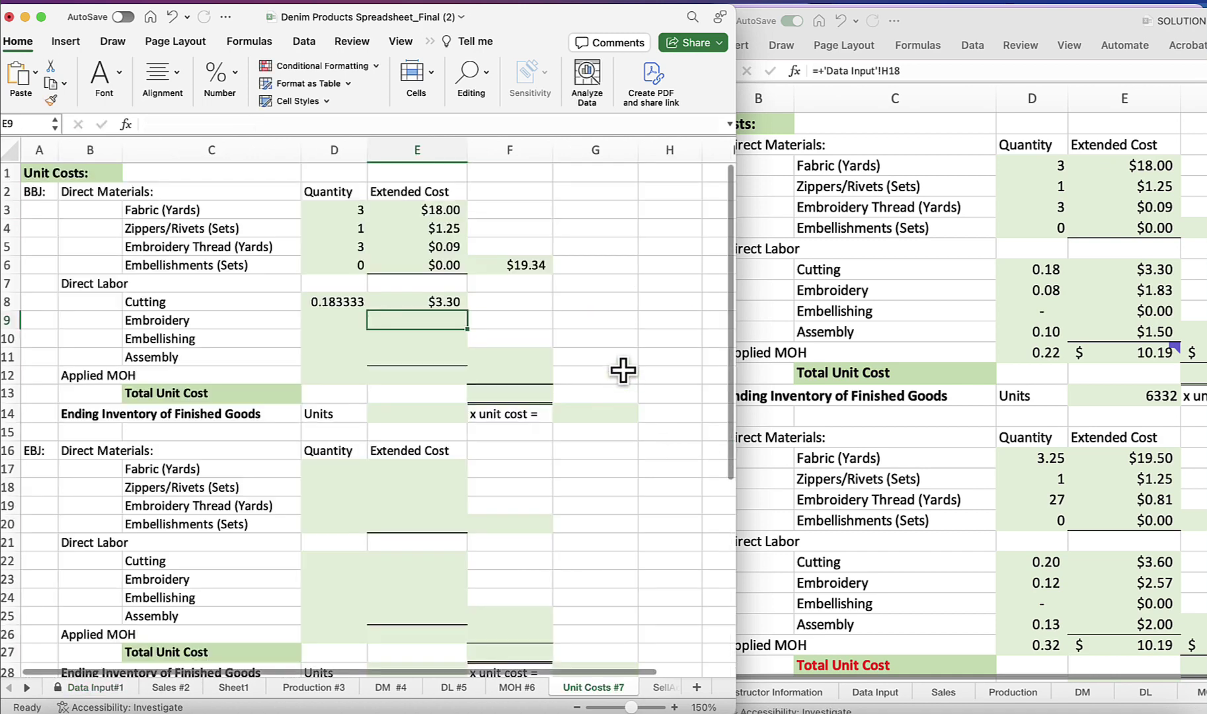
click(444, 301)
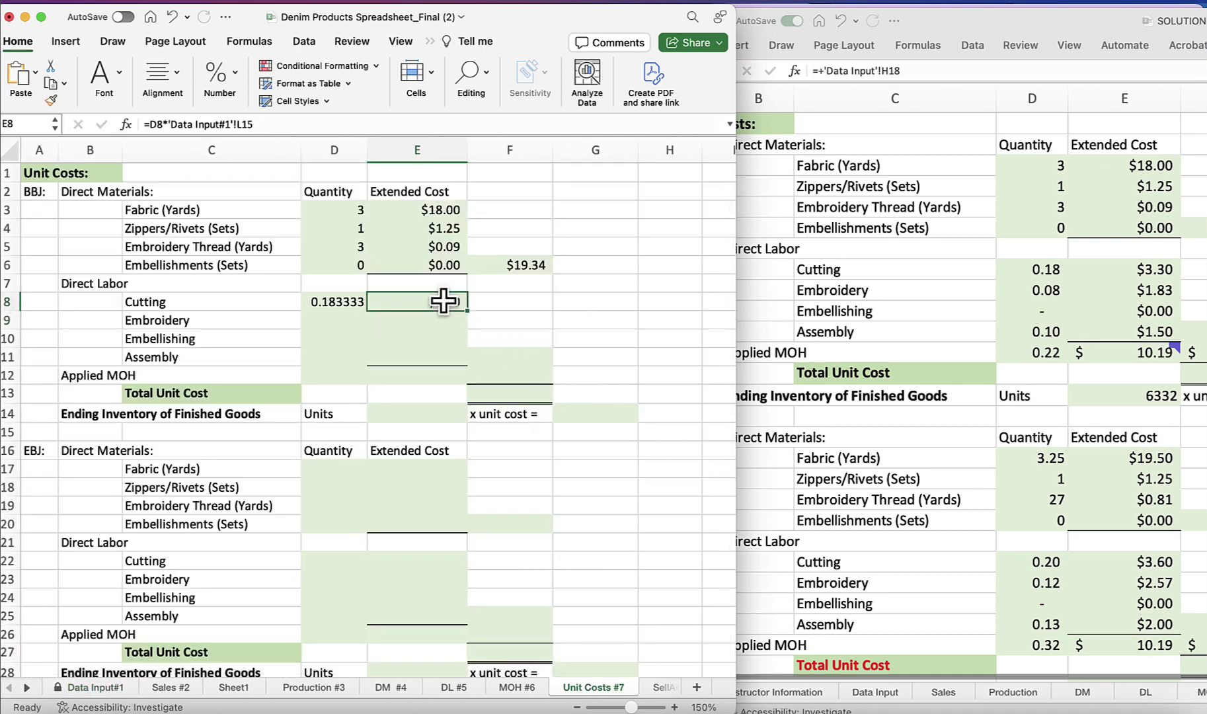
click(339, 301)
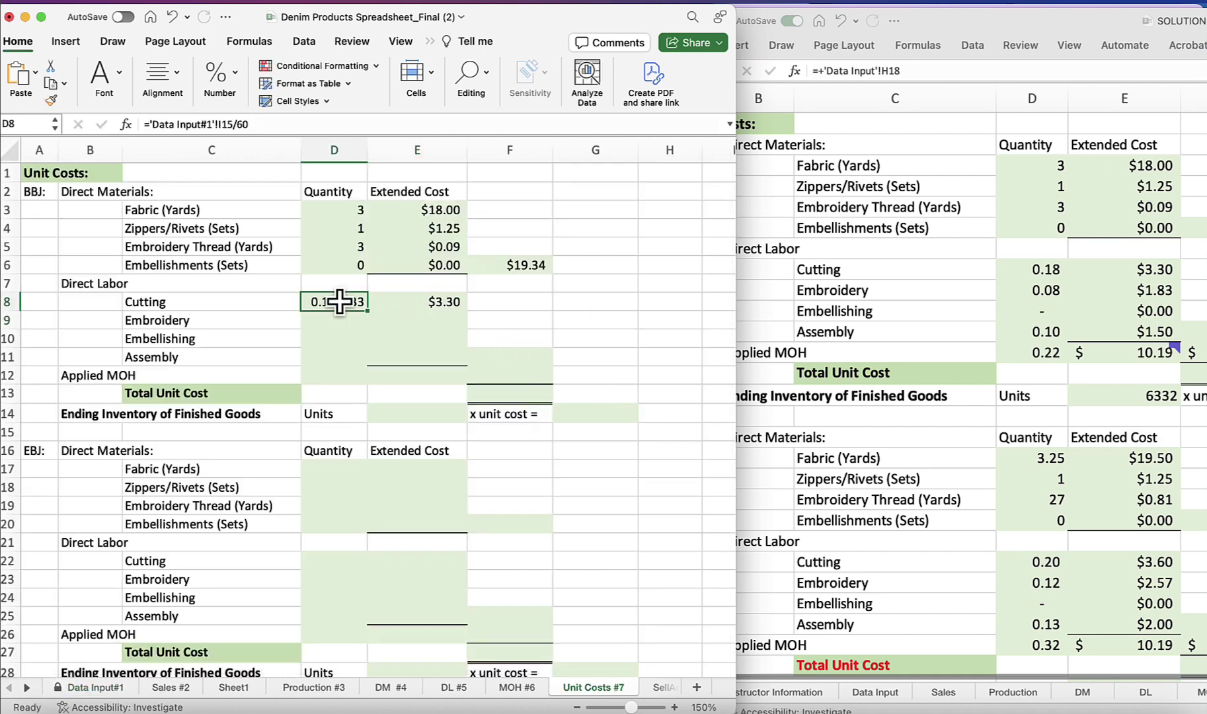
Step: Reduce D8:D11 to two decimal places so the Cutting hours read 0.18
drag(339, 302, 340, 357)
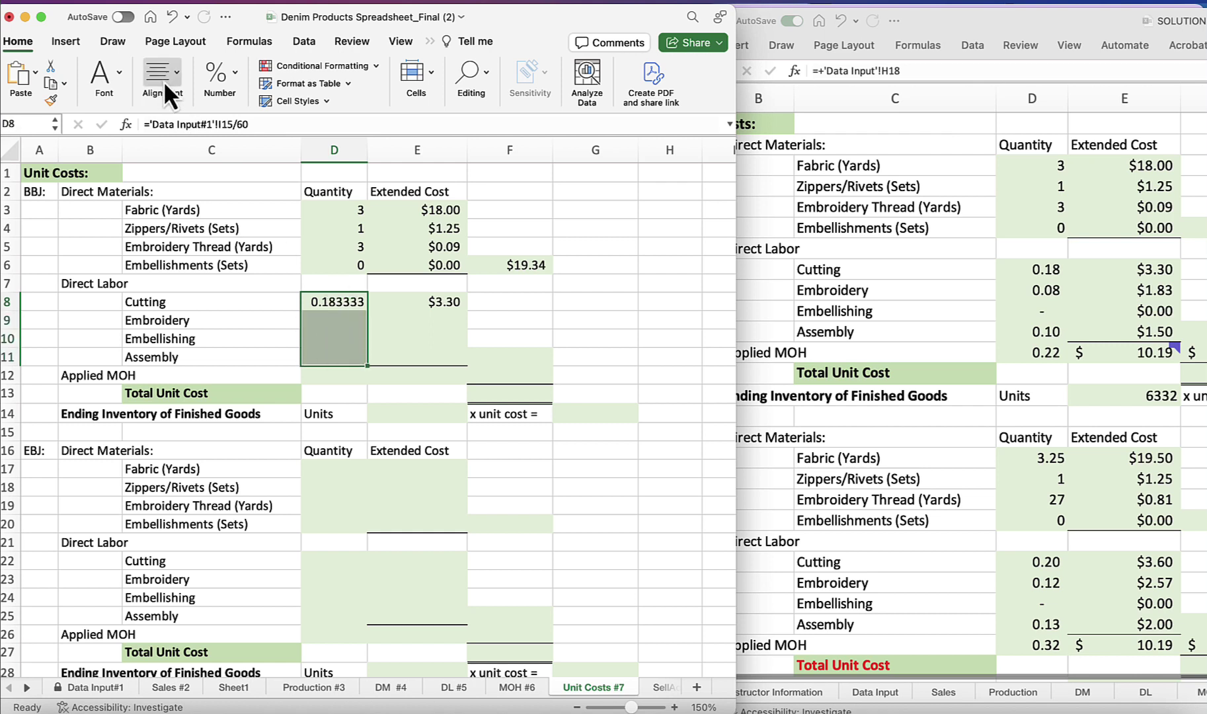
click(231, 75)
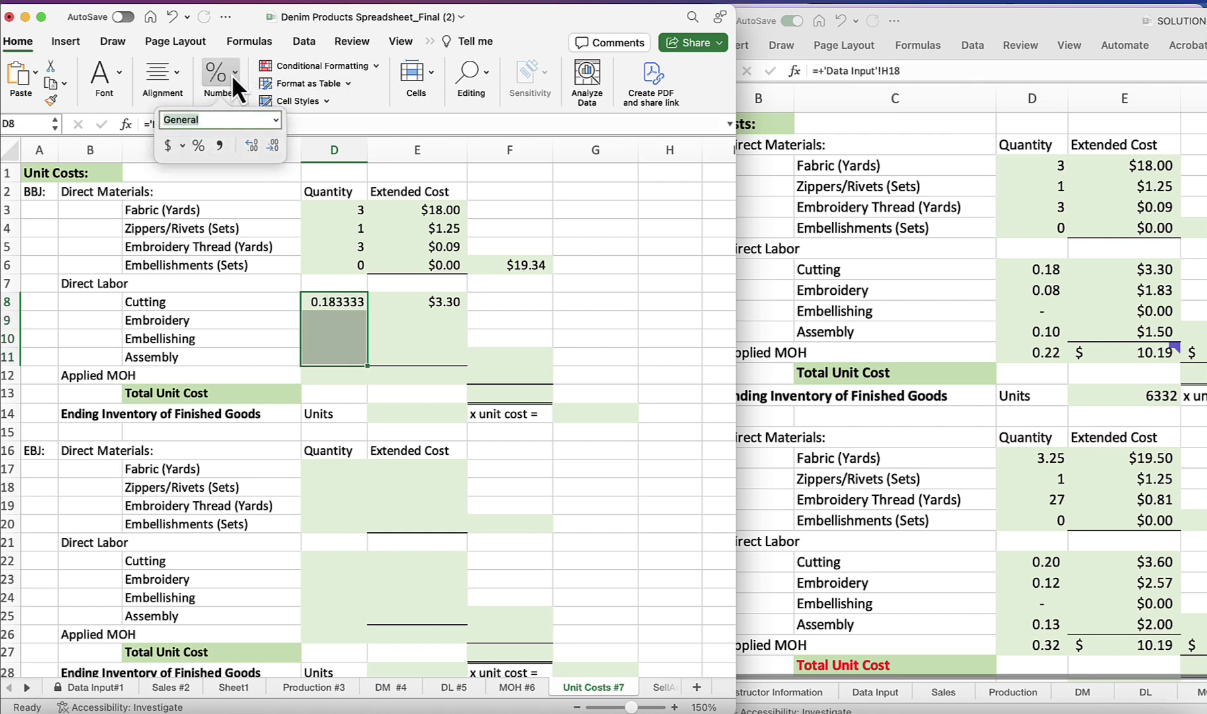
click(277, 145)
click(277, 146)
click(277, 146)
click(277, 146)
click(598, 276)
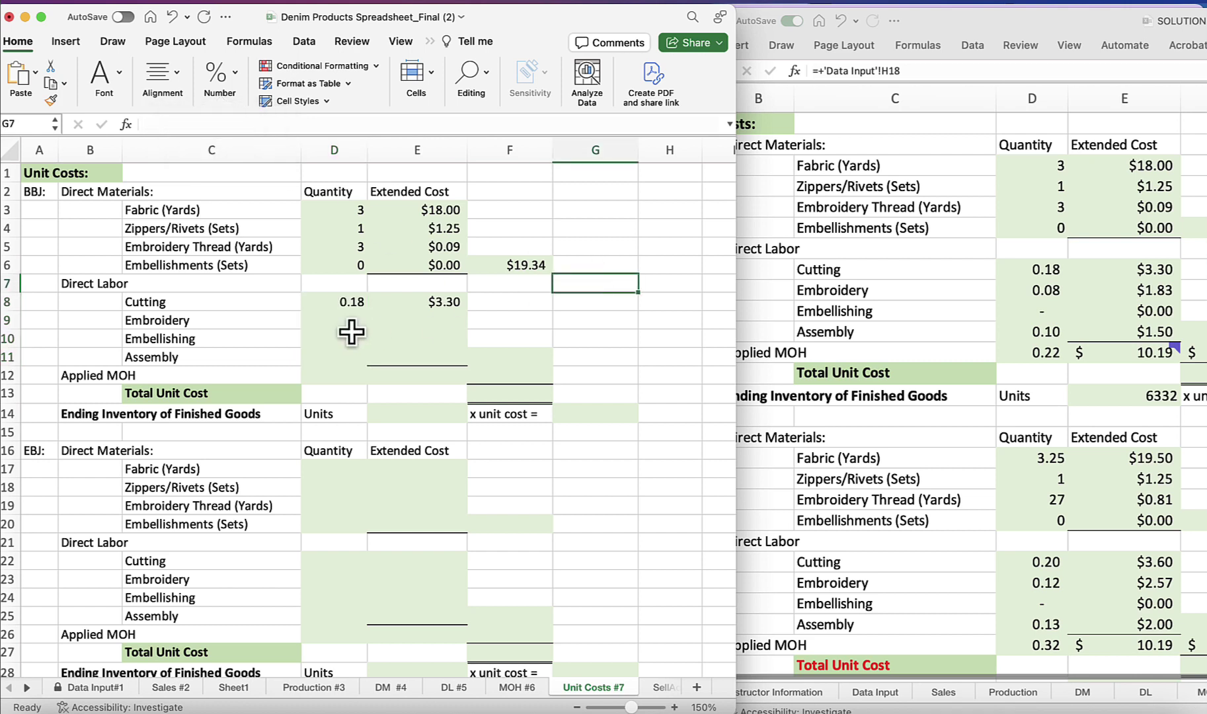
click(351, 318)
Step: Enter ='Data Input#1'!I16/60 in D9 for 0.08 embroidery hours
text(=)
click(108, 689)
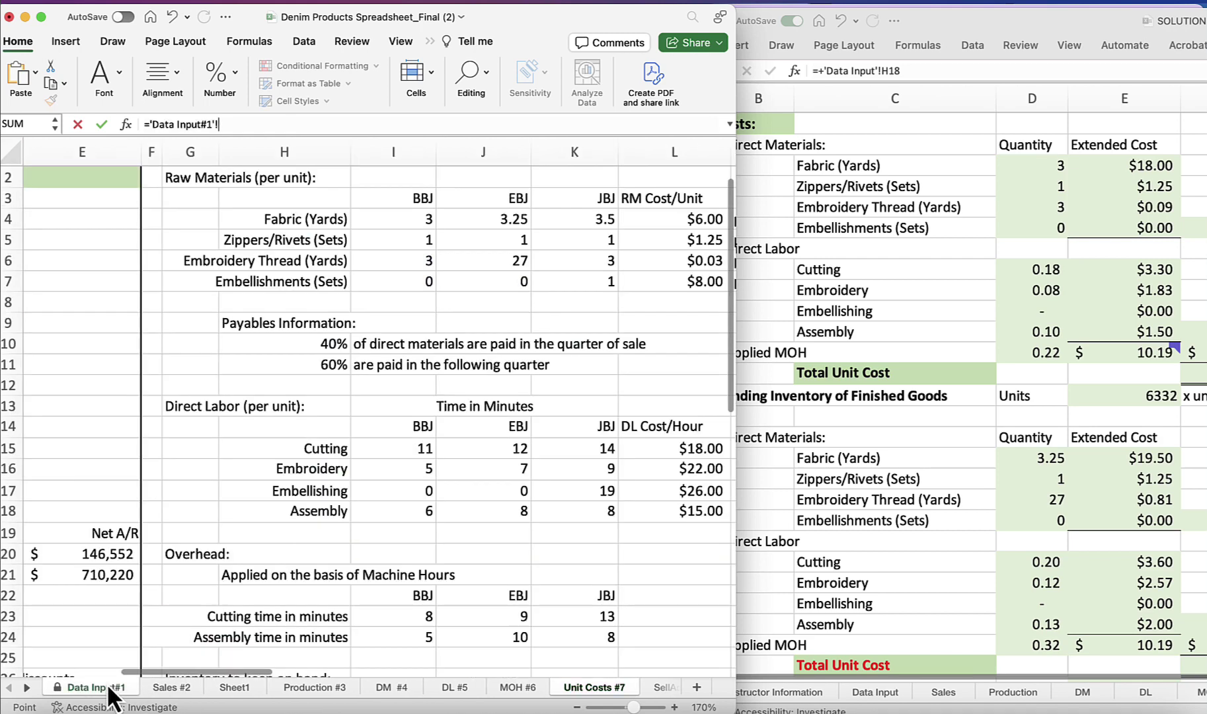
click(417, 468)
text(/60)
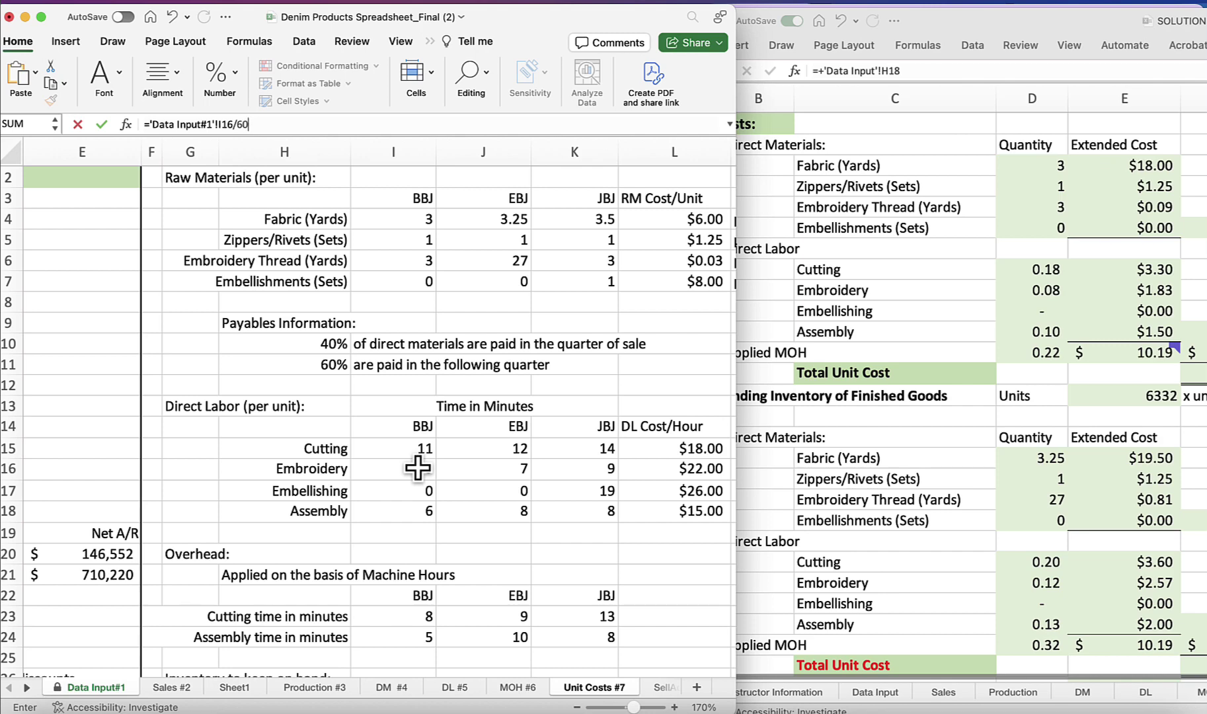
key(Return)
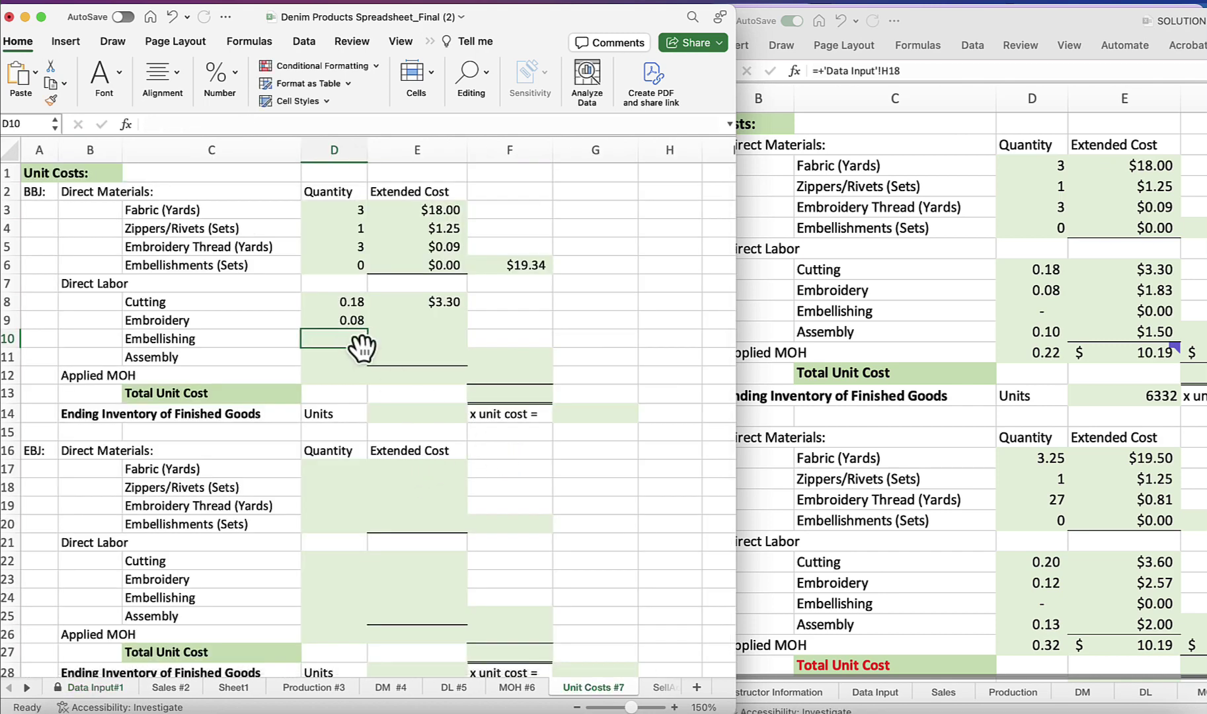
Step: Enter =D9*'Data Input#1'!L16 in E9 for a $1.83 embroidery labor cost
key(Up)
key(Right)
text(=)
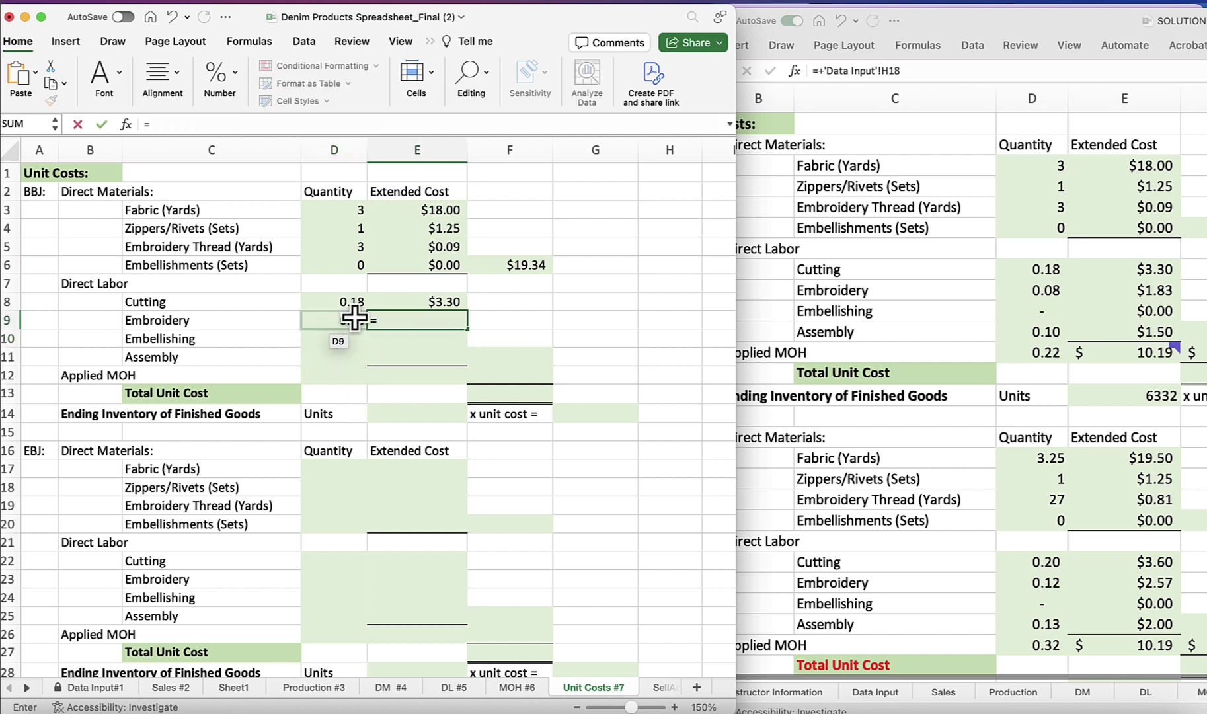
click(354, 320)
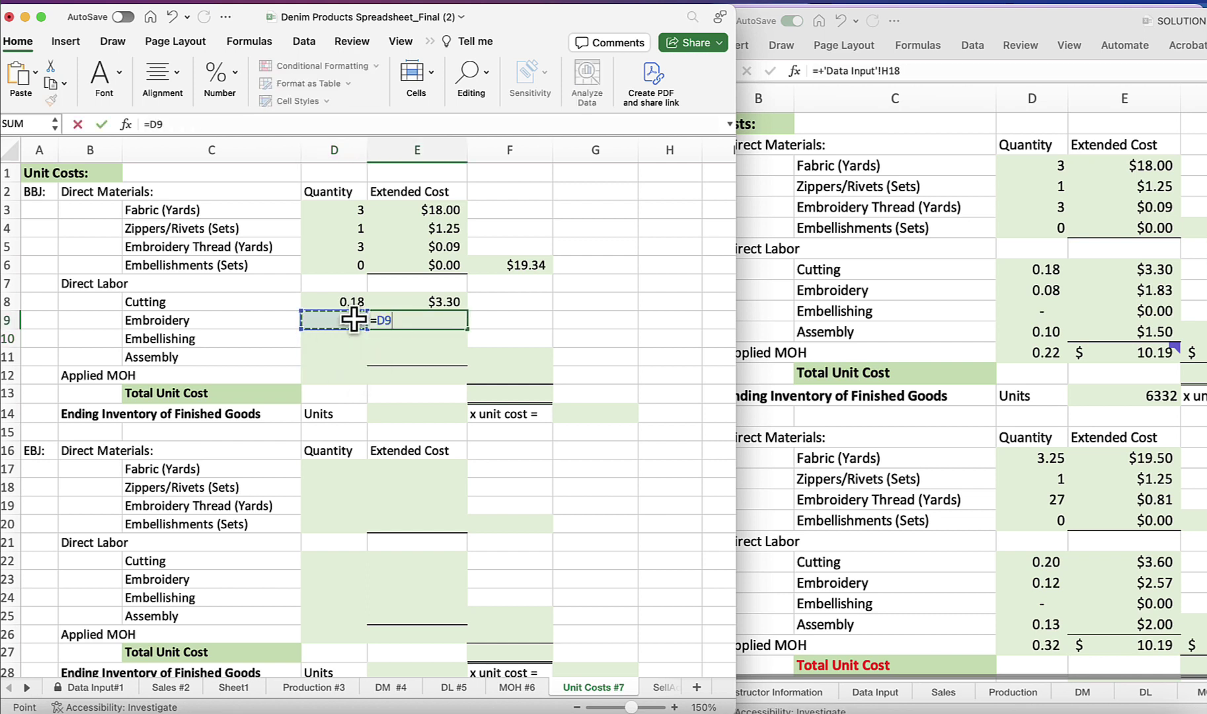
text(*)
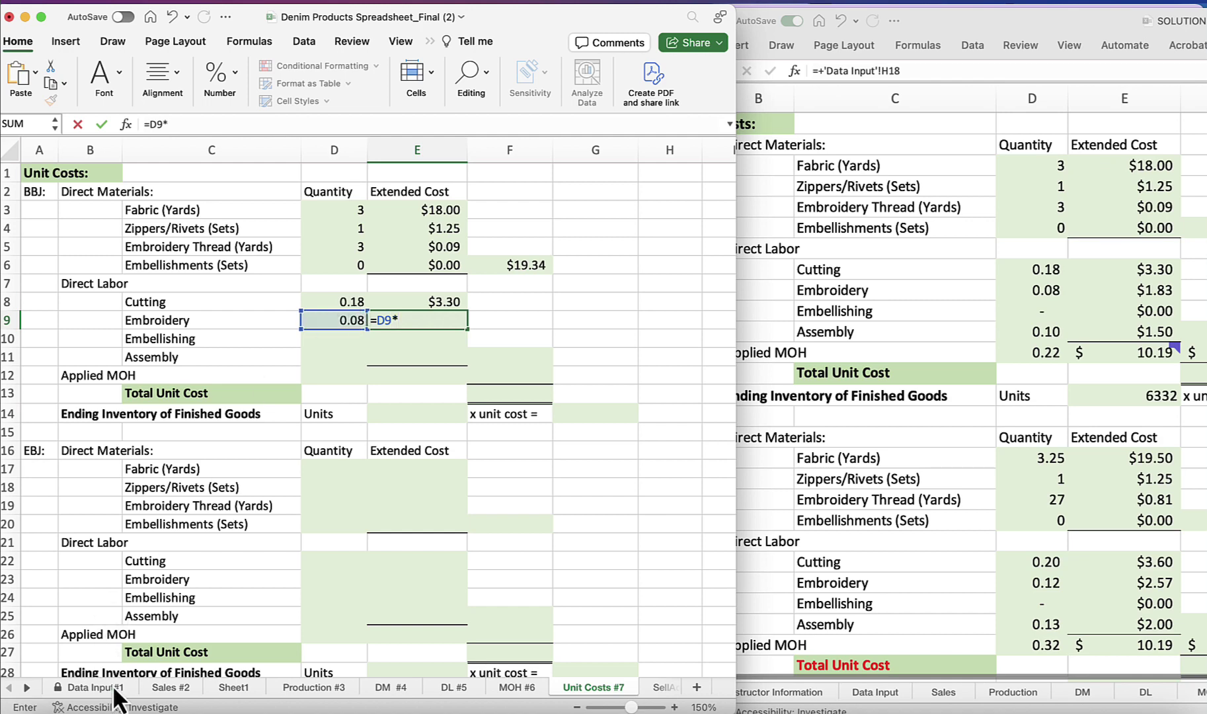
click(93, 688)
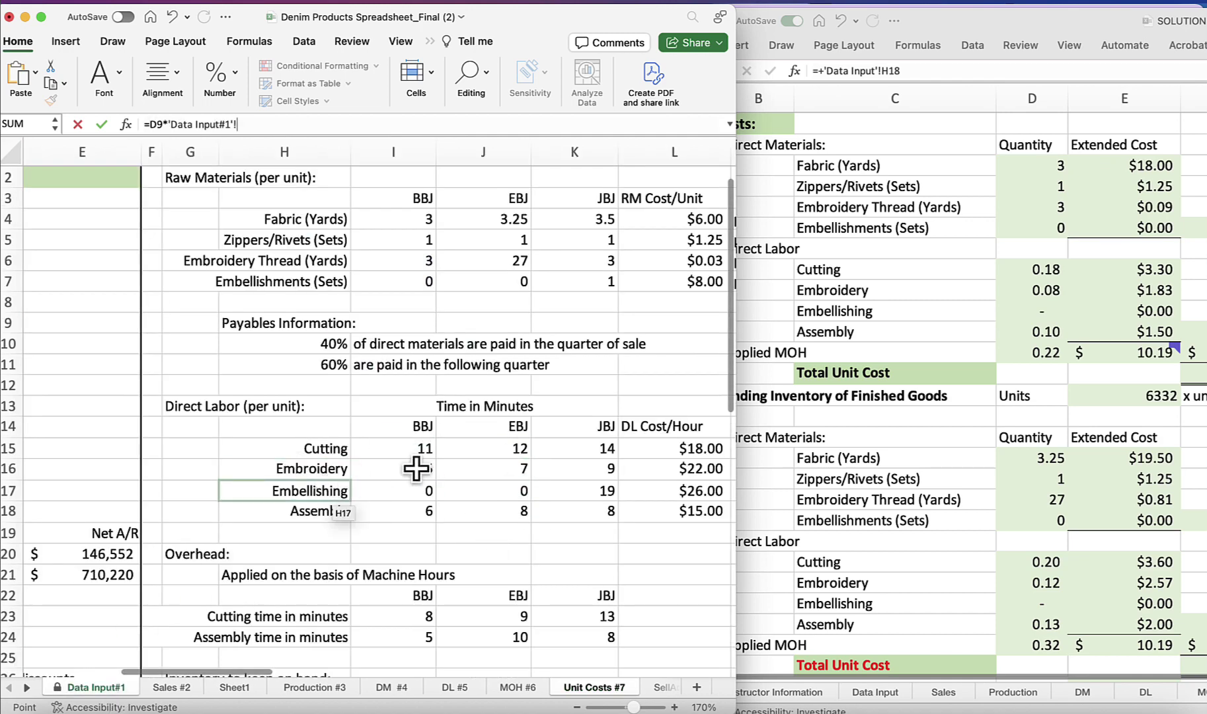
click(711, 470)
key(Return)
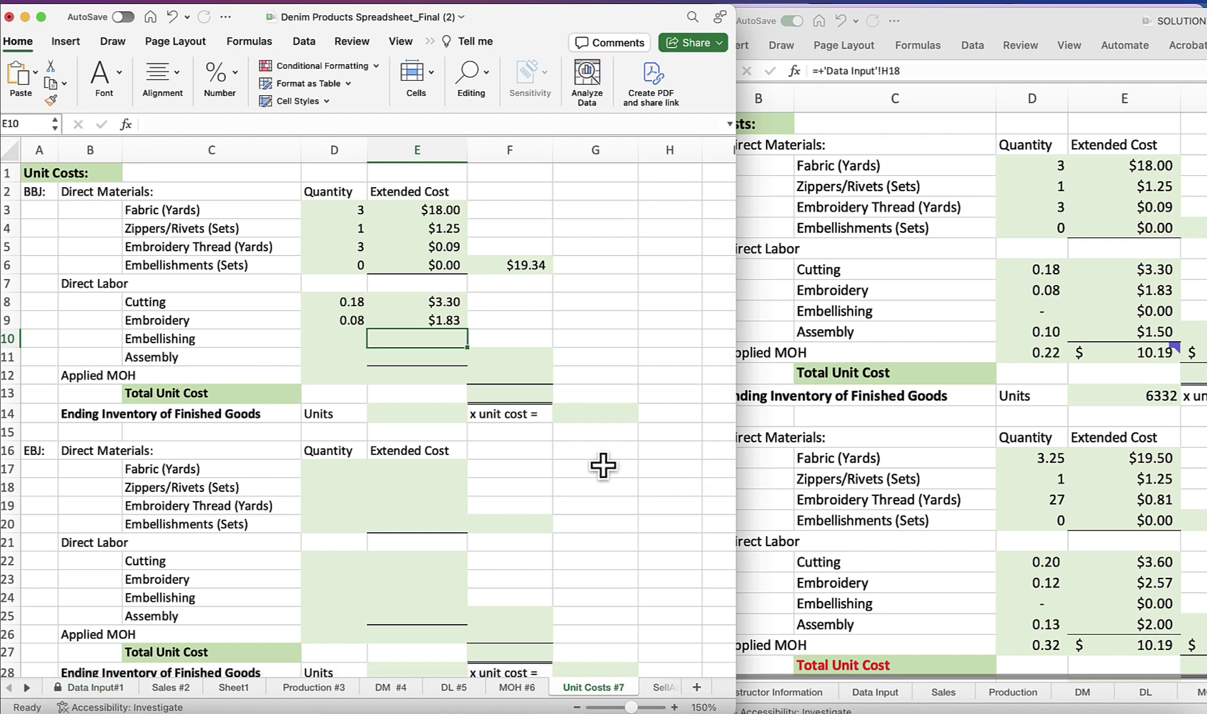
Step: Link D10 to BBJ's embellishing minutes in Data Input#1 I17, converted to hours (0.00)
click(355, 342)
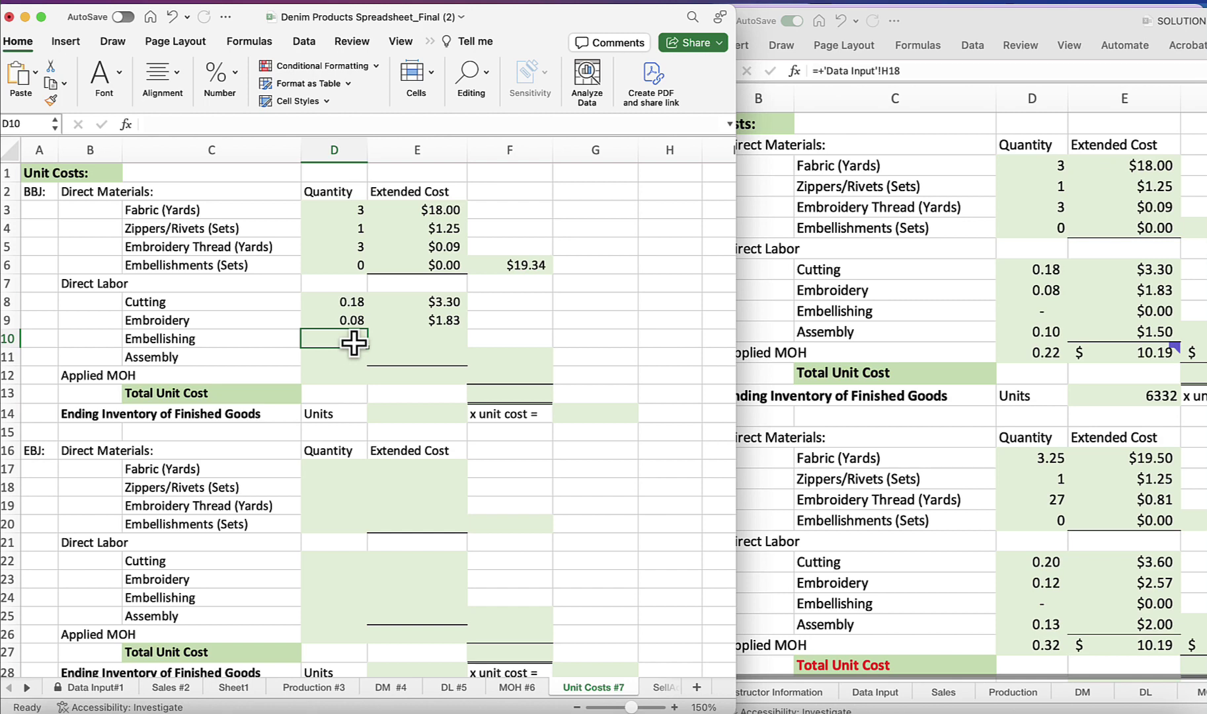
text(=)
click(90, 688)
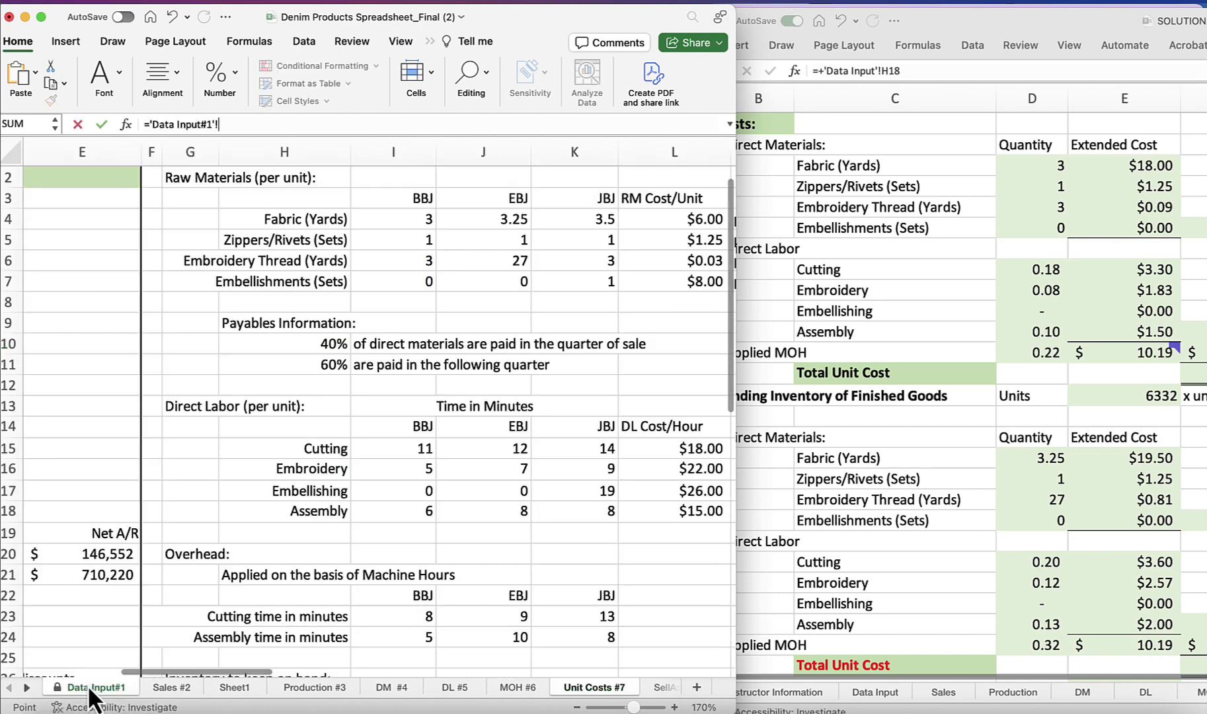
click(426, 493)
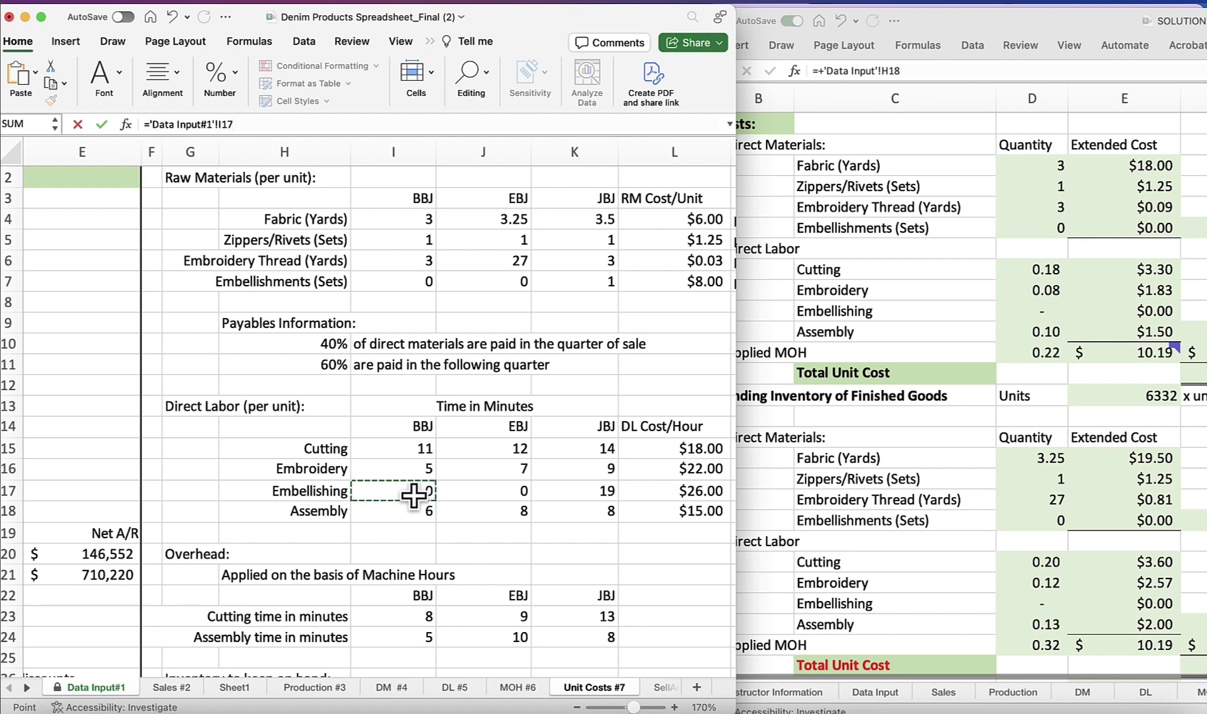
text(/60)
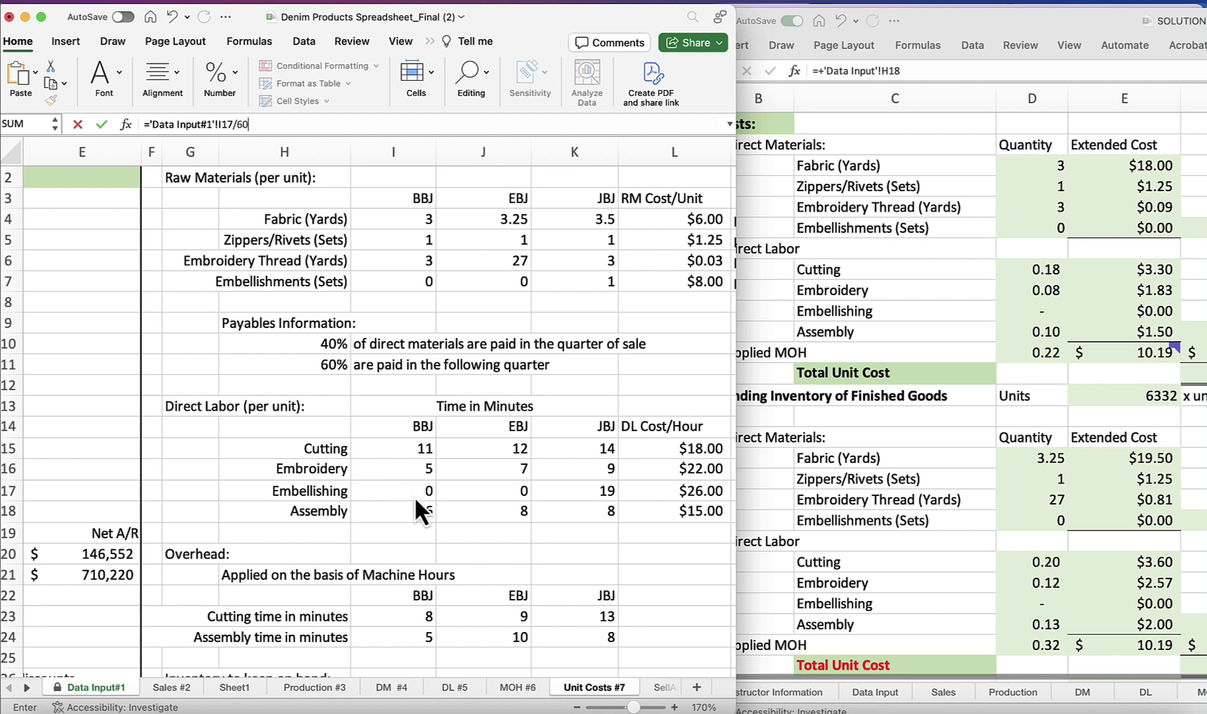
key(Return)
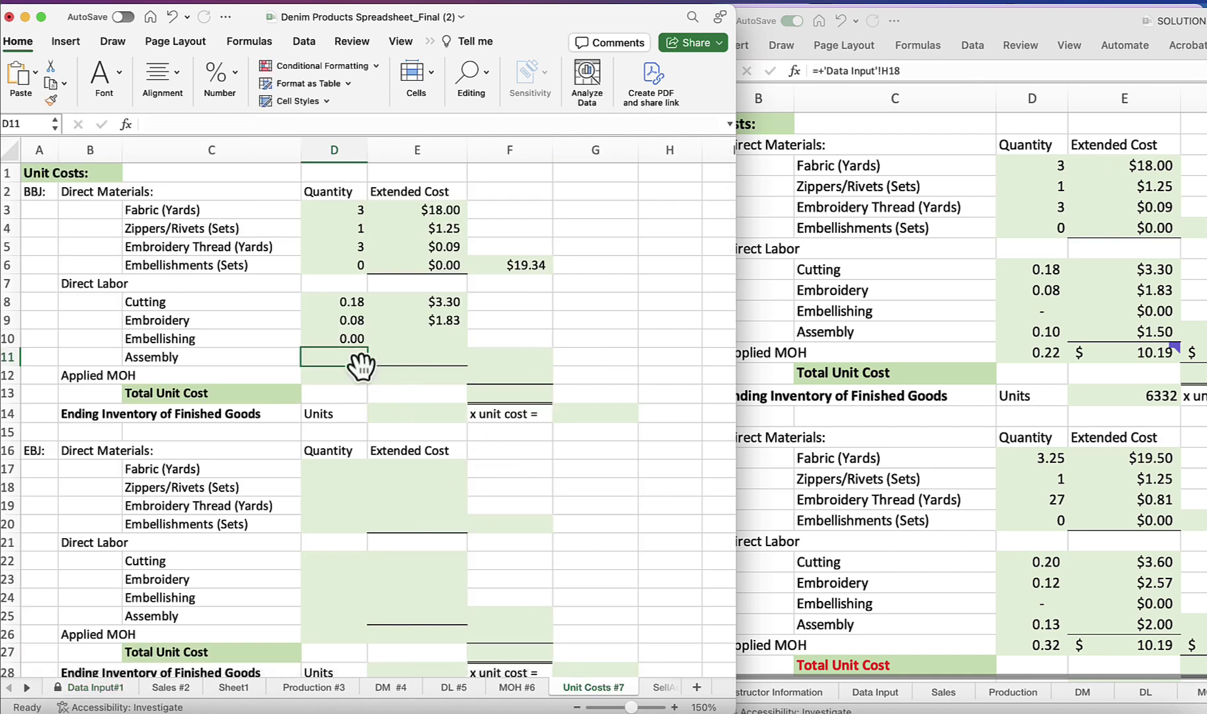
Step: Enter =D10*'Data Input#1'!L17 in E10 using the $26.00 rate, giving $0.00
click(437, 344)
text(=)
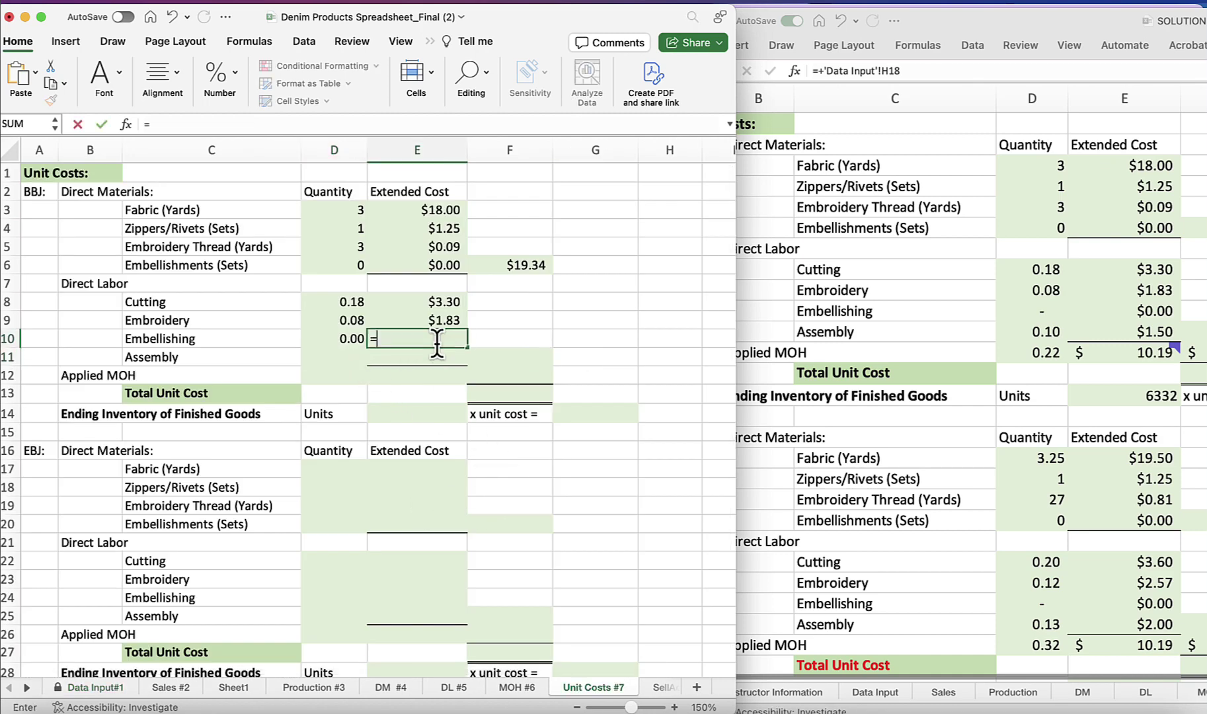
click(355, 336)
text(*)
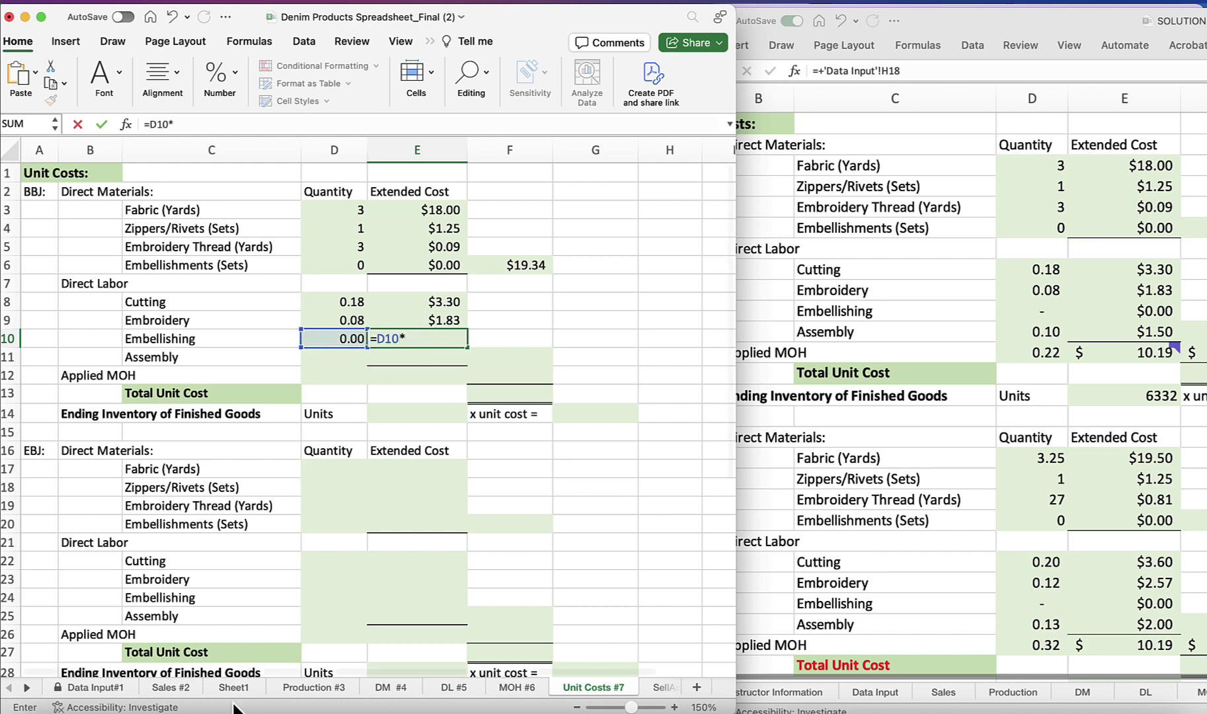
click(96, 688)
click(694, 491)
key(Return)
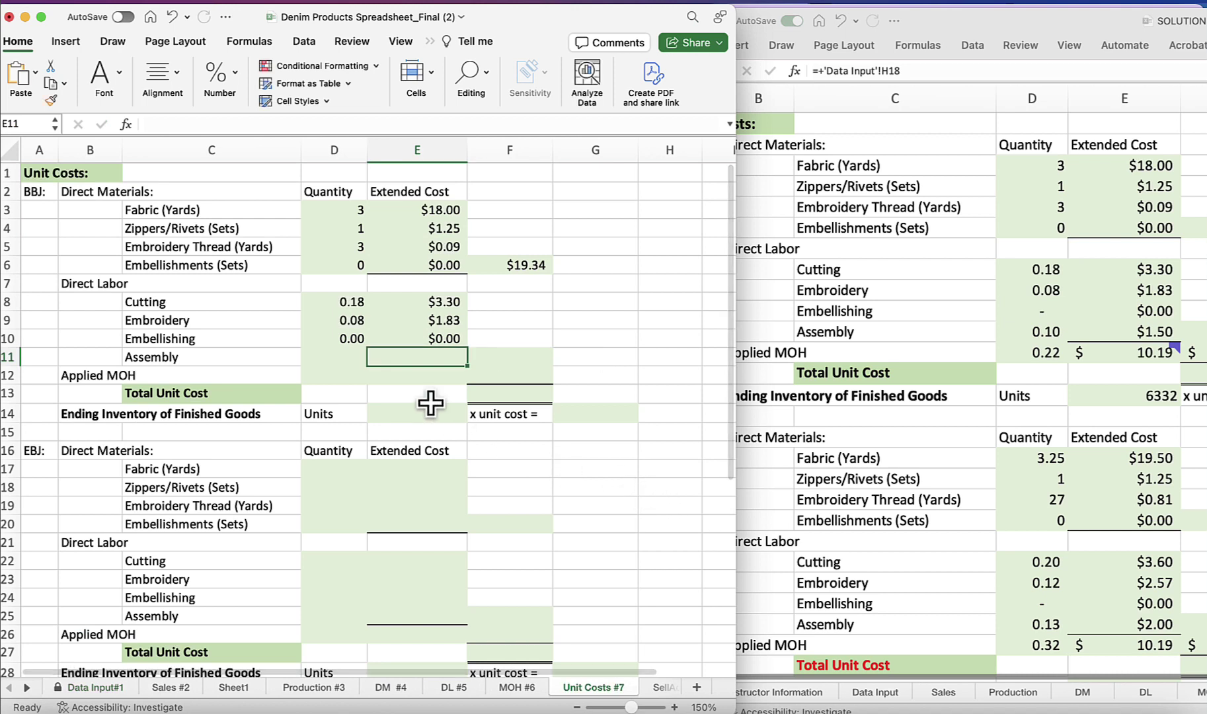
click(330, 360)
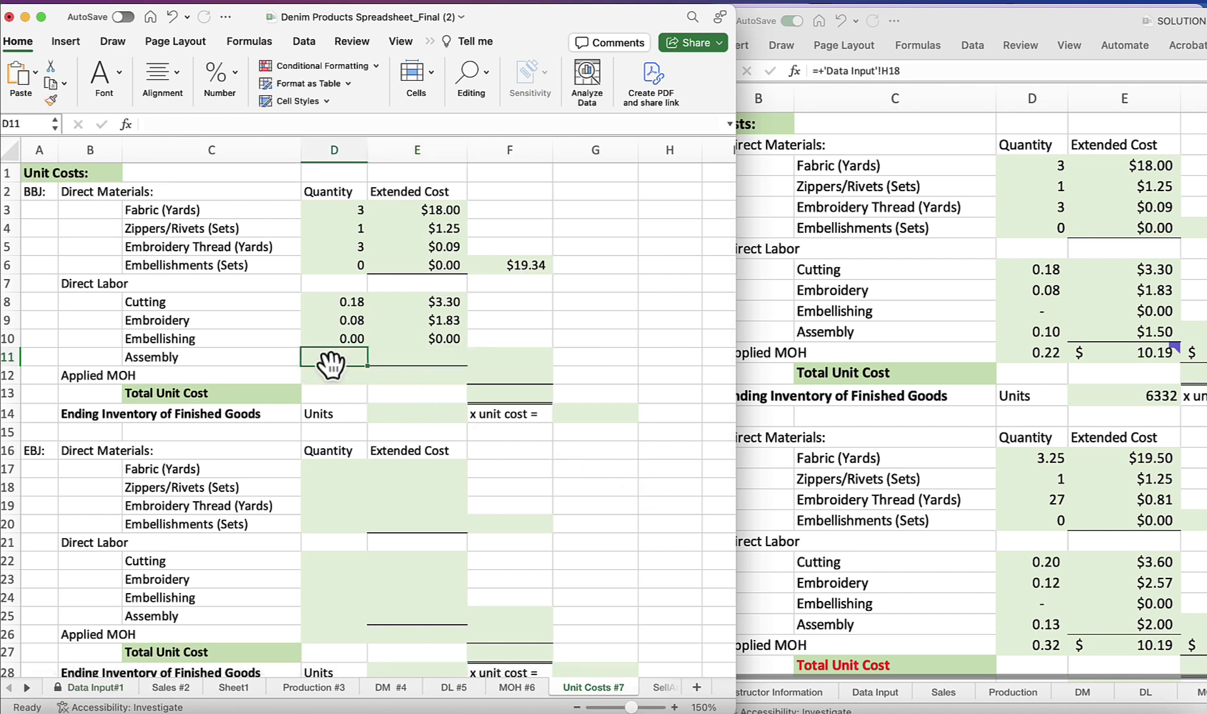
Step: Enter ='Data Input#1'!I18/60 in D11 for 0.10 assembly hours
text(=)
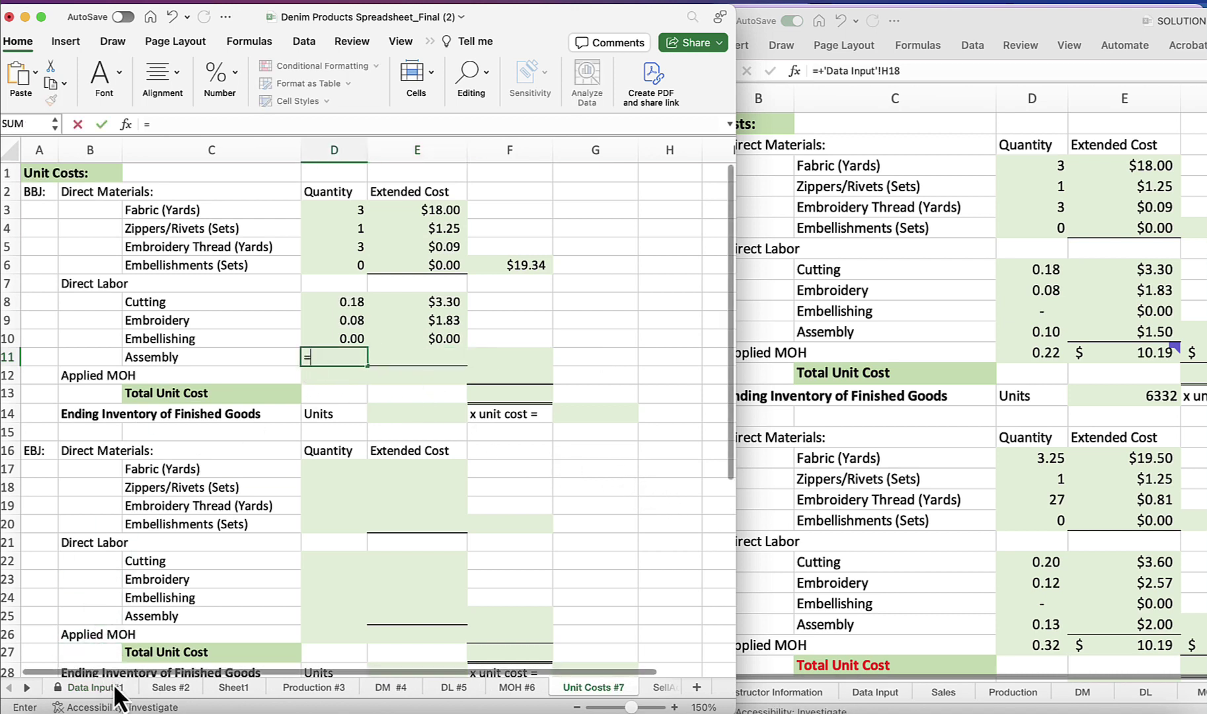
click(114, 688)
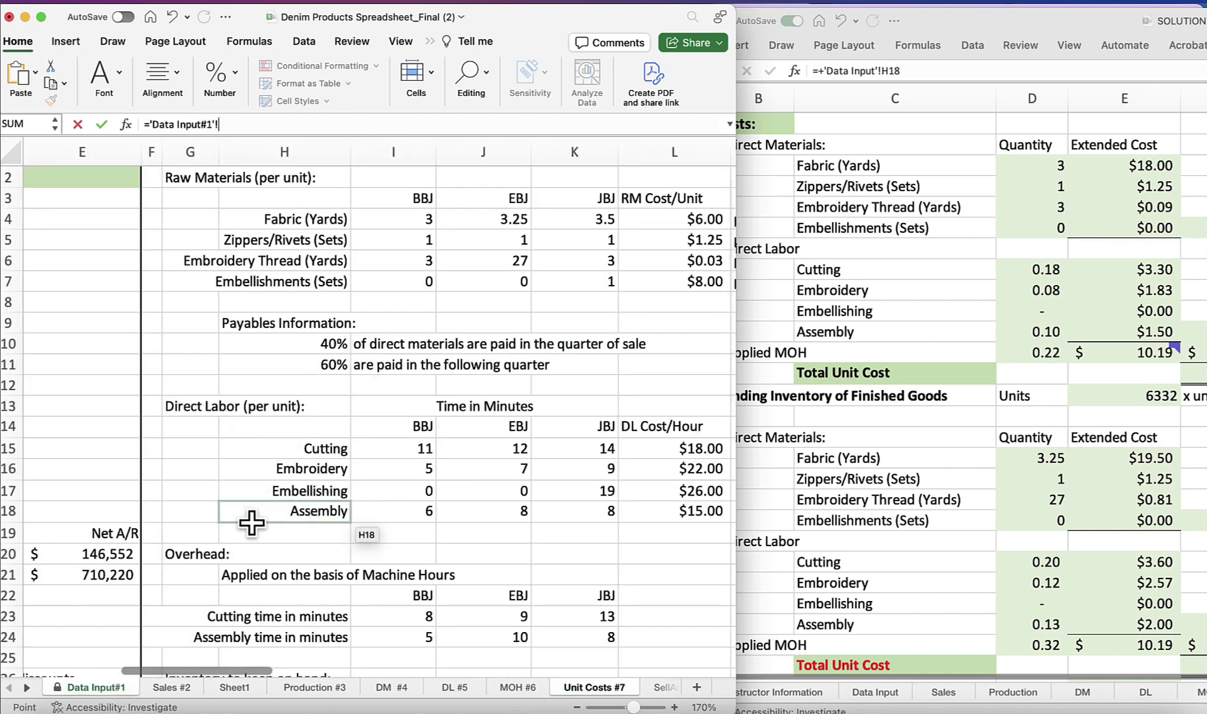
click(418, 507)
text(/)
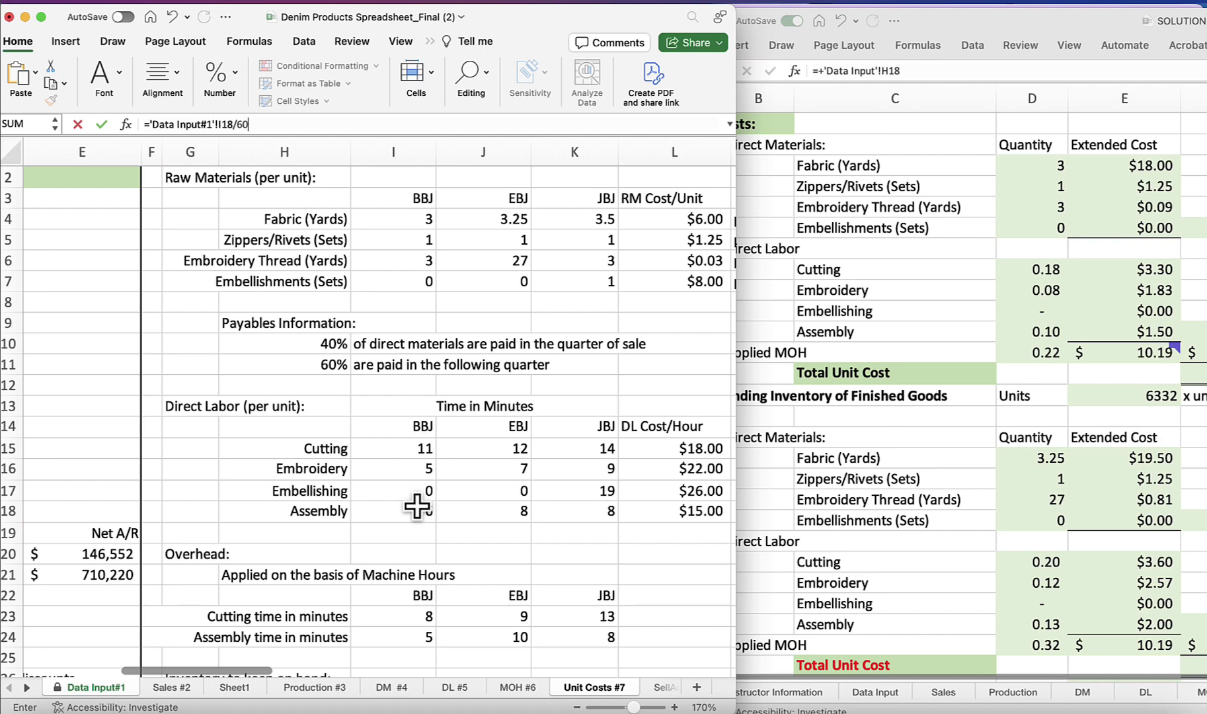
text(60)
key(Return)
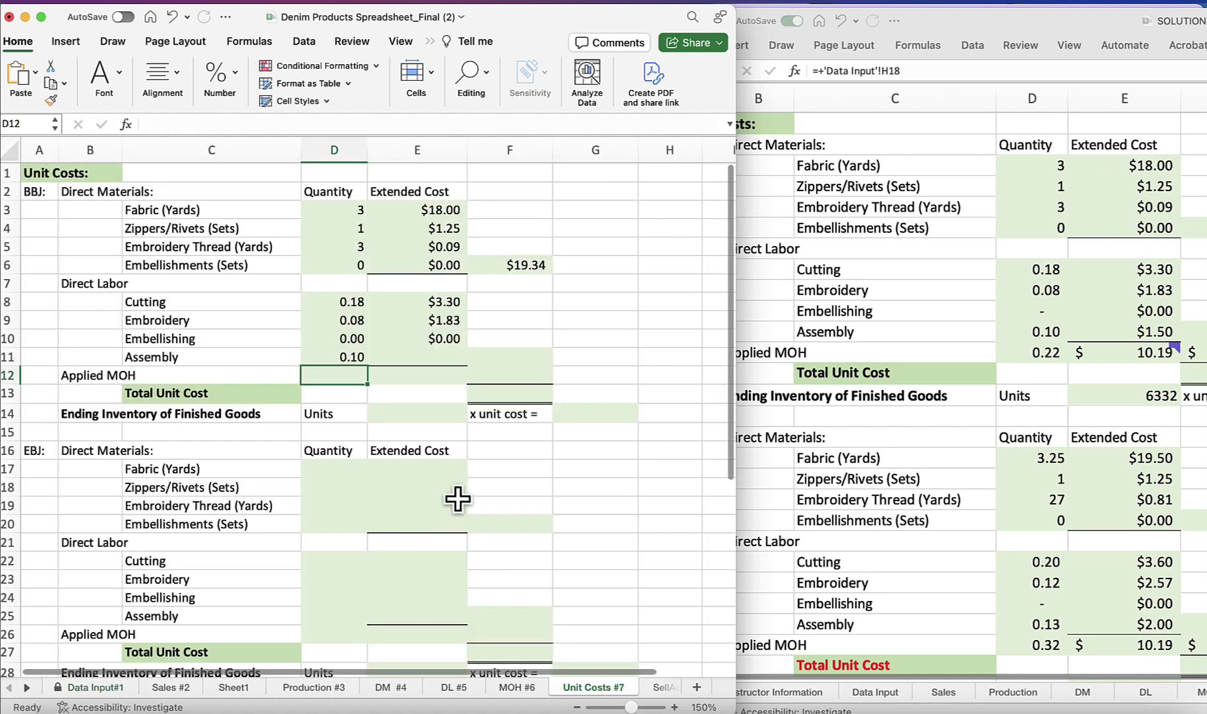
Step: Enter =D11*'Data Input#1'!L18 in E11 for a $1.50 assembly labor cost
click(450, 358)
text(=)
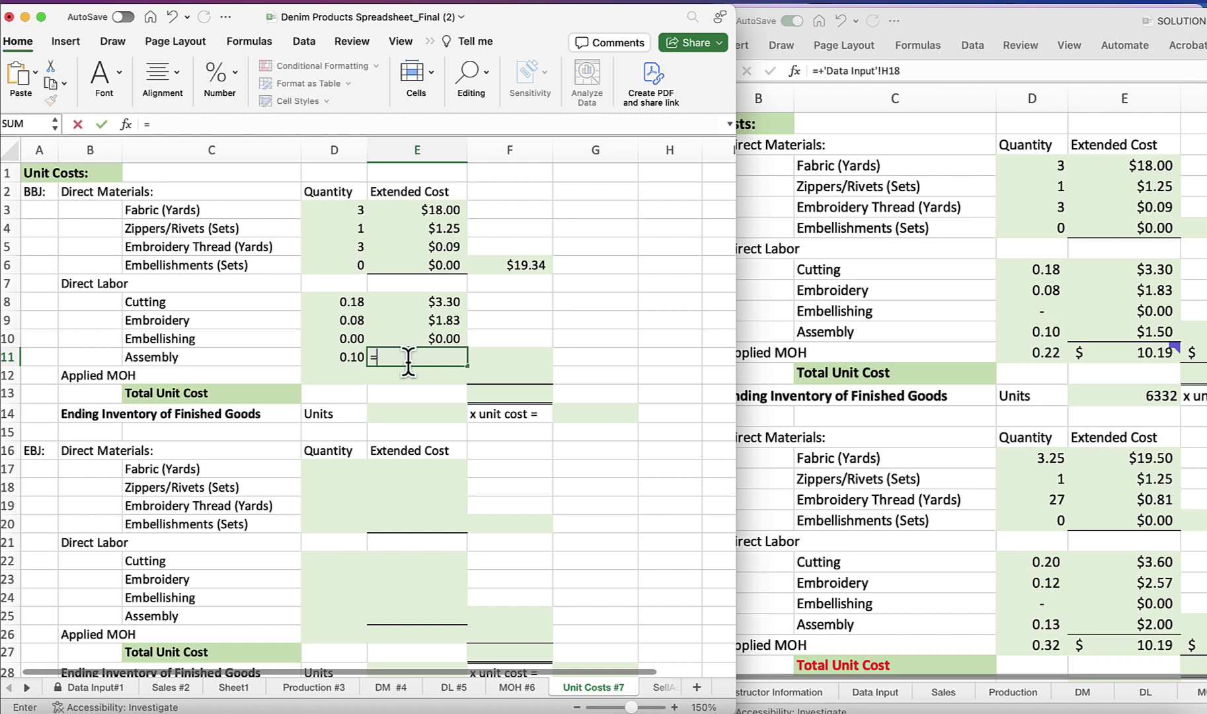
click(351, 361)
text(*)
click(92, 689)
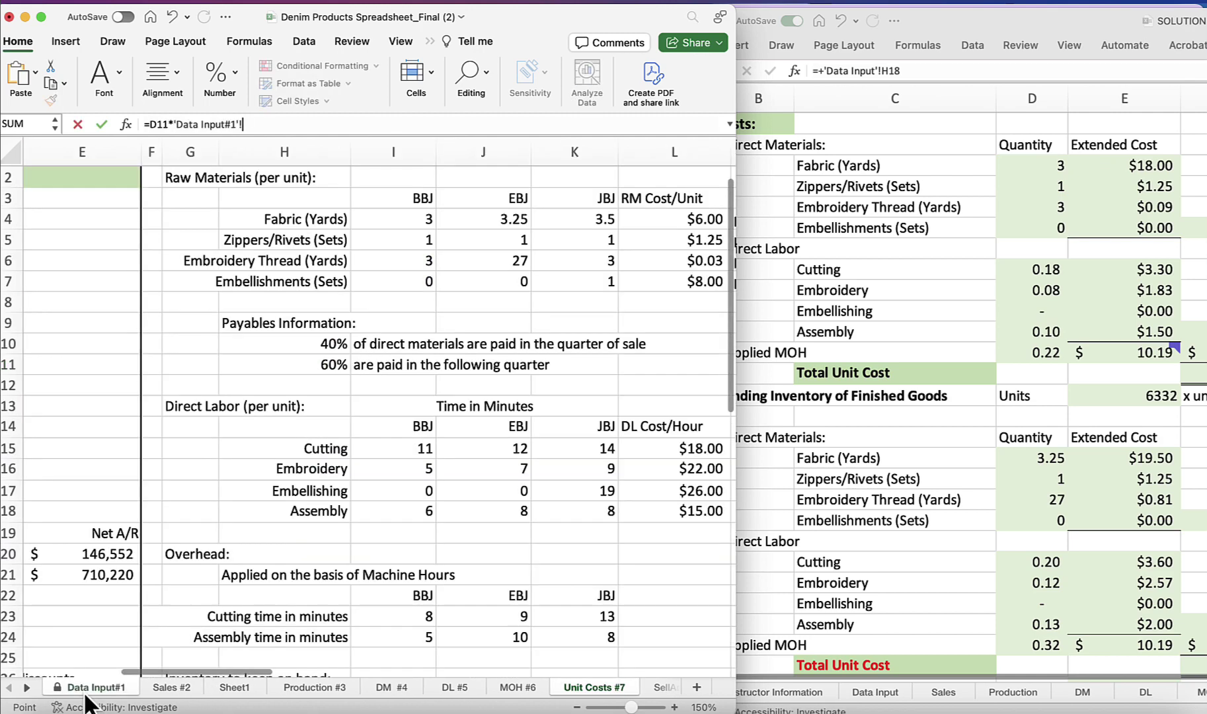
click(687, 515)
key(Return)
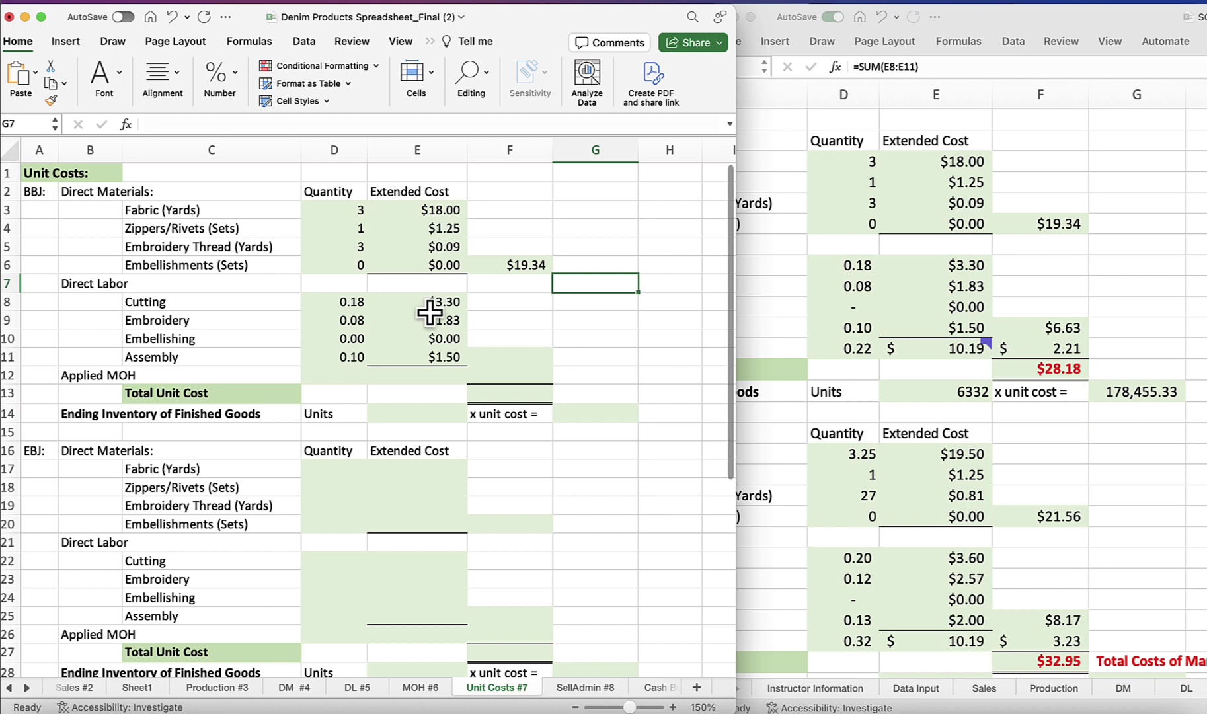
Step: Enter =SUM(E8:E11) in F11 to subtotal BBJ direct labor costs, giving $6.63
click(510, 362)
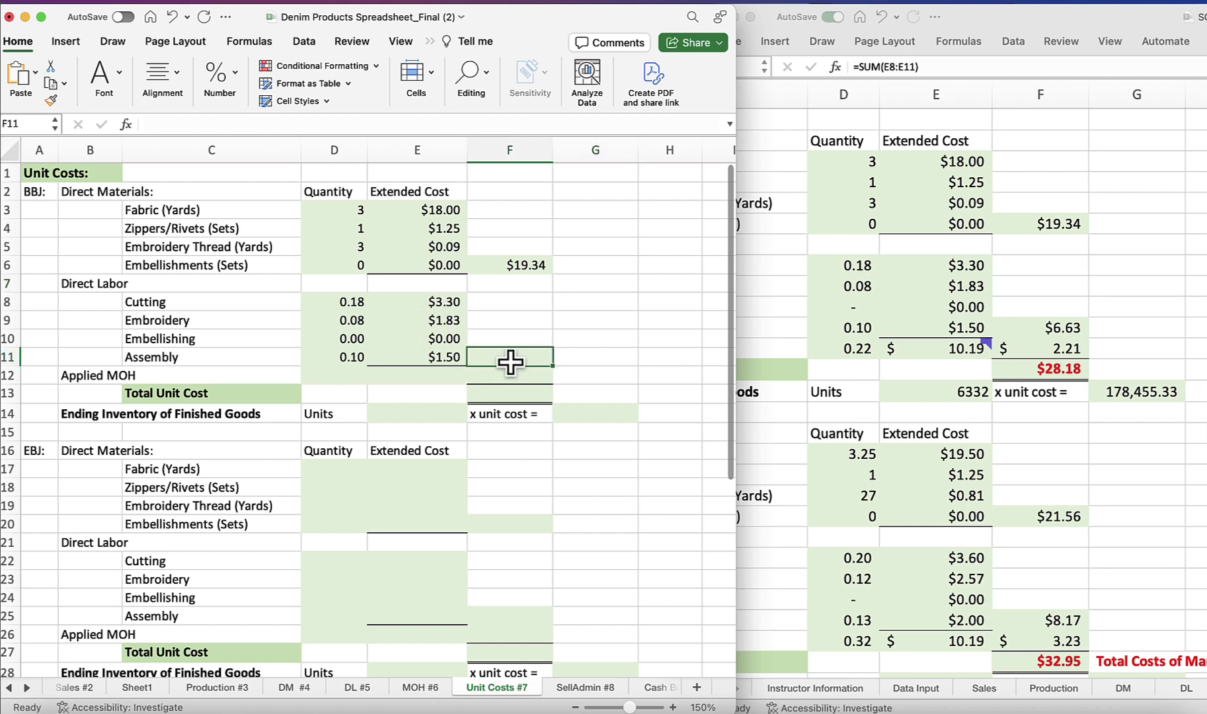
text(=sum()
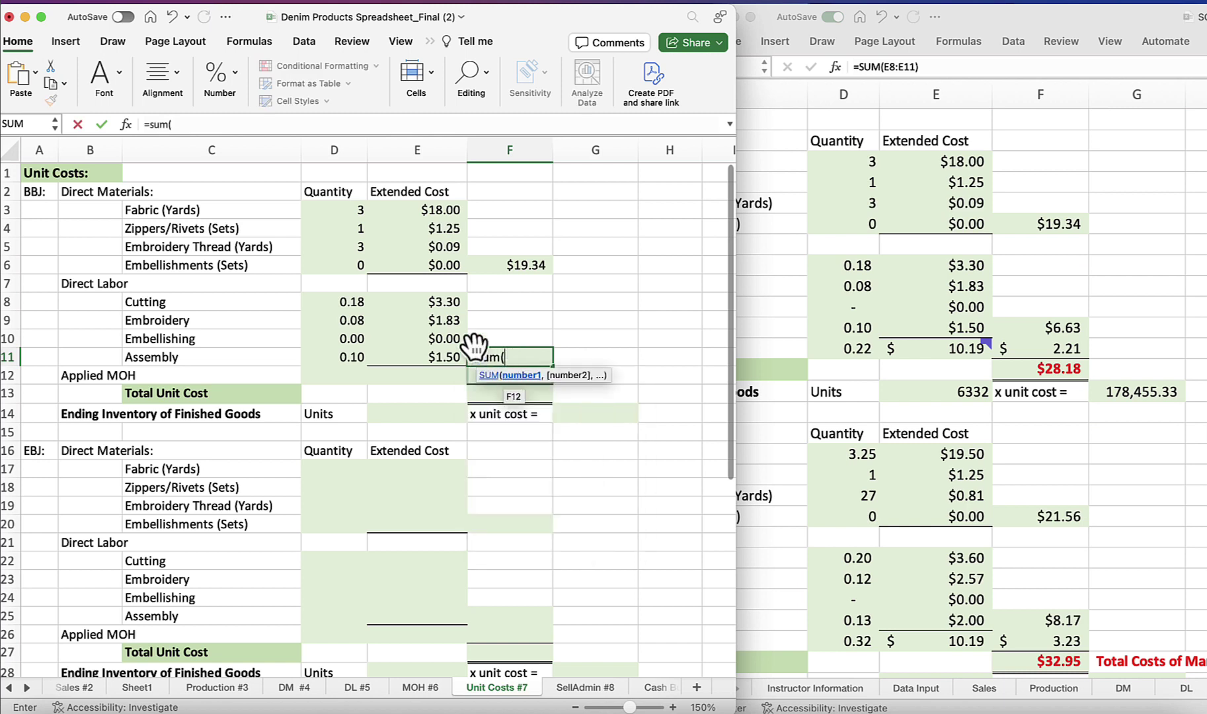
drag(430, 300, 455, 355)
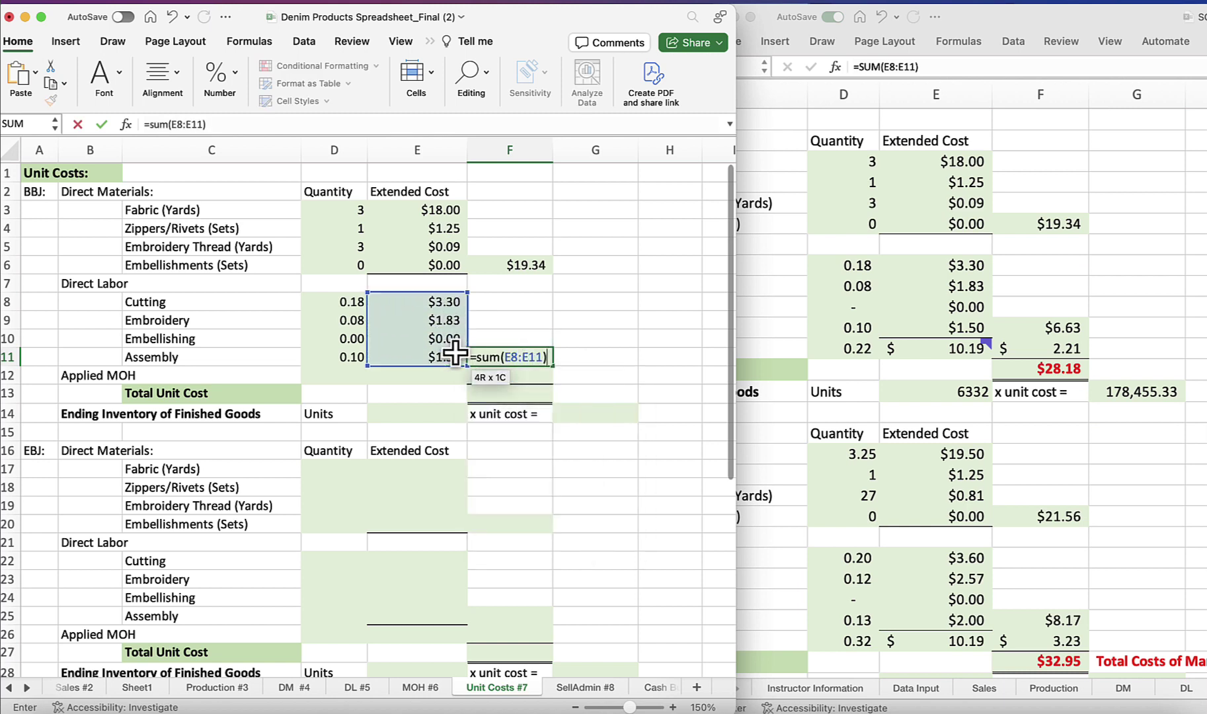
key(Return)
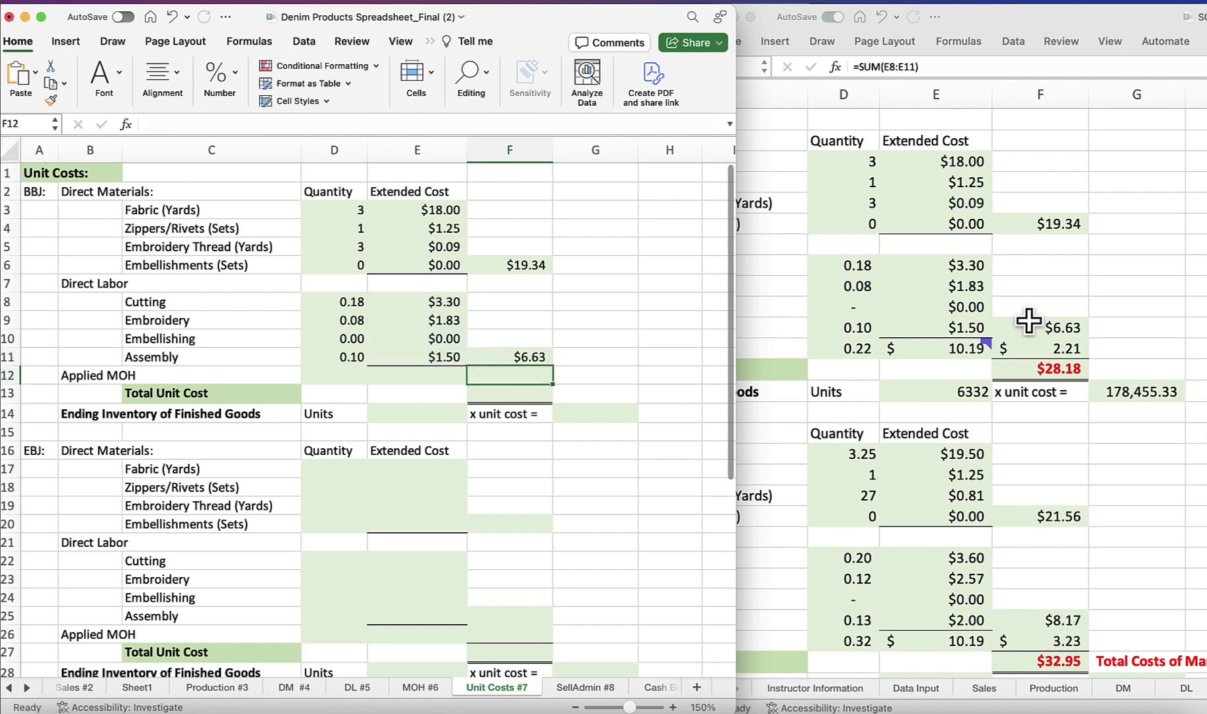
scroll(1005, 328, left, 5)
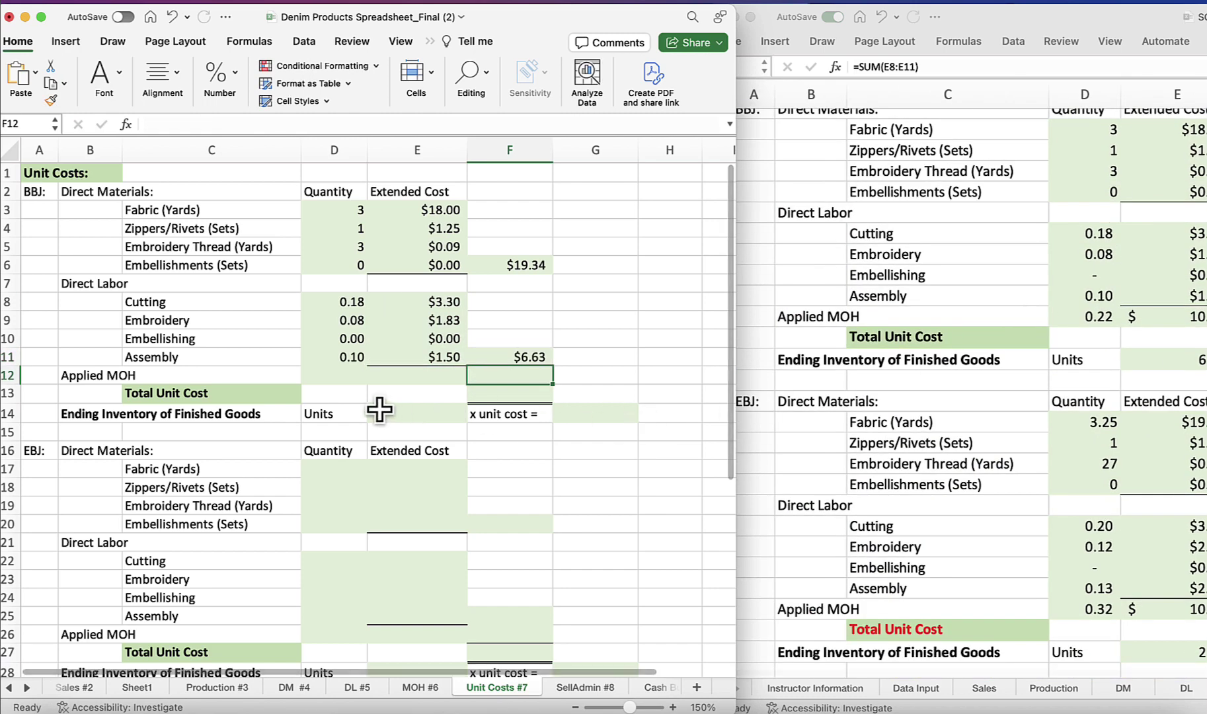
click(109, 374)
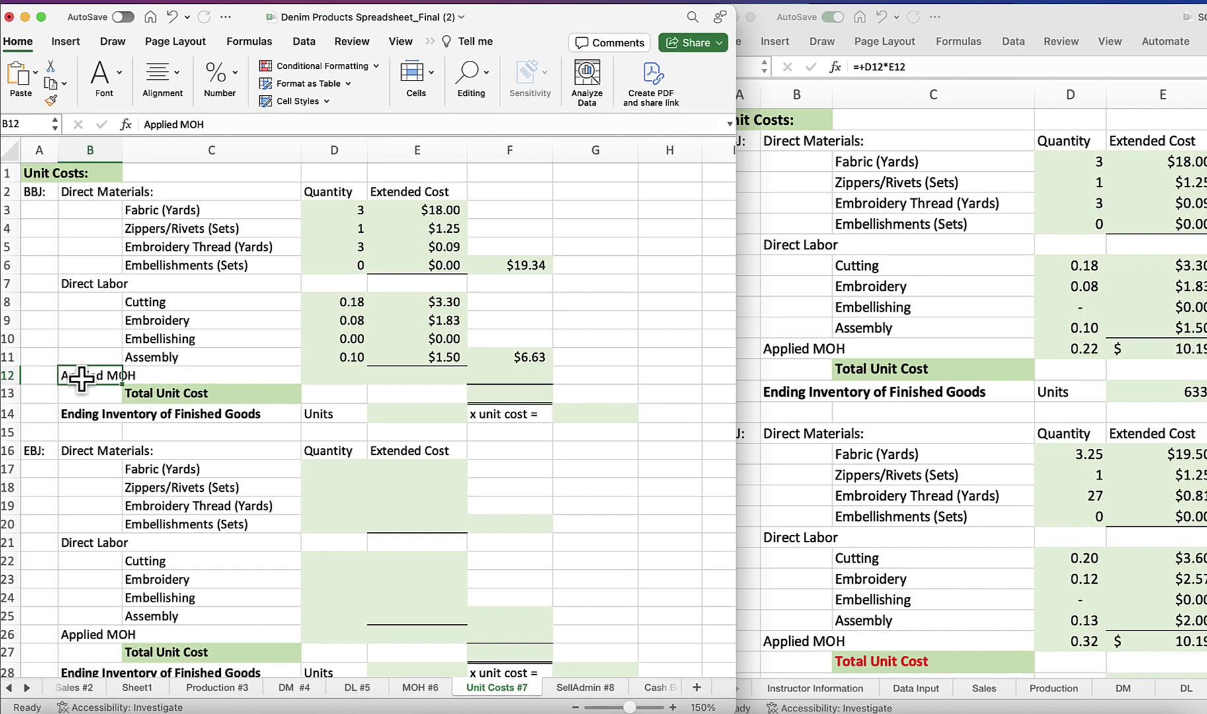
click(435, 693)
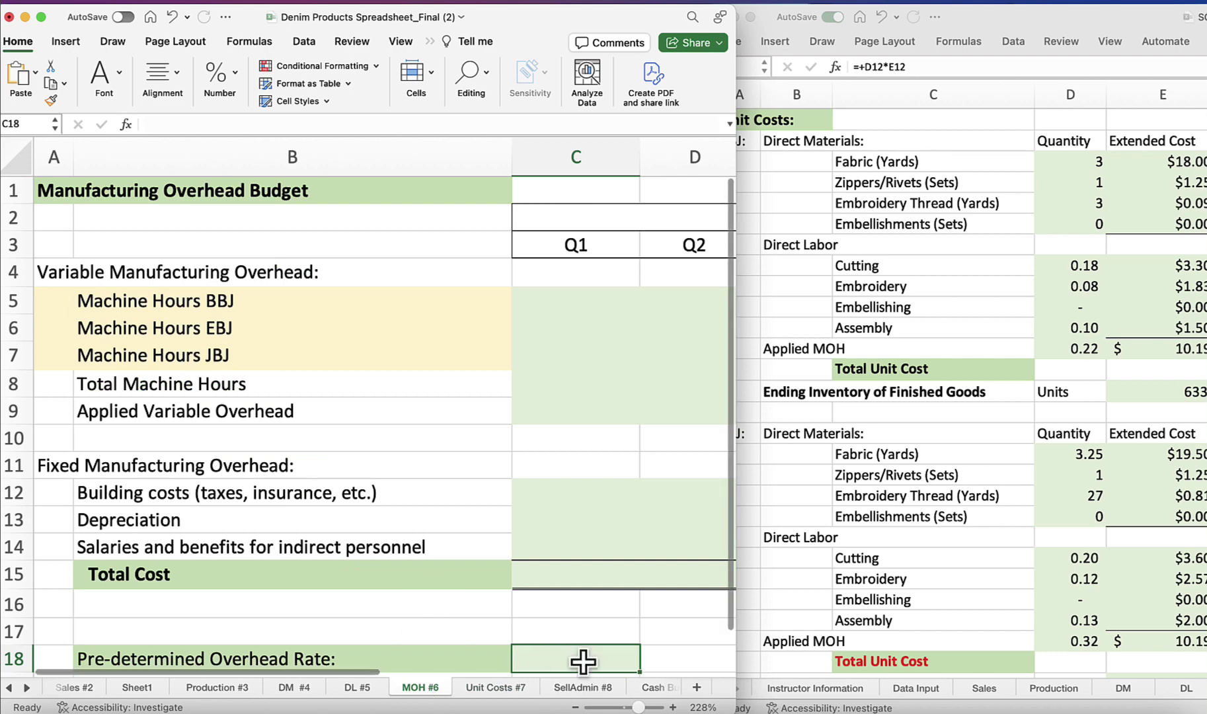
click(501, 689)
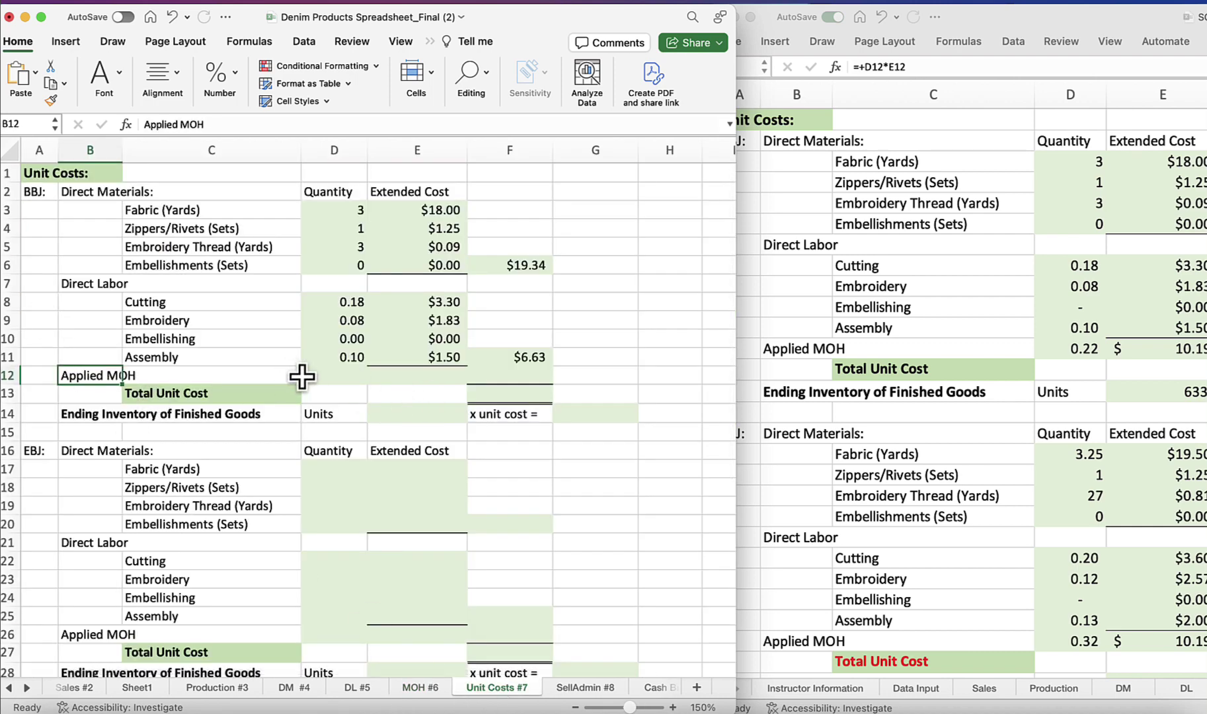
click(340, 376)
click(418, 376)
click(522, 375)
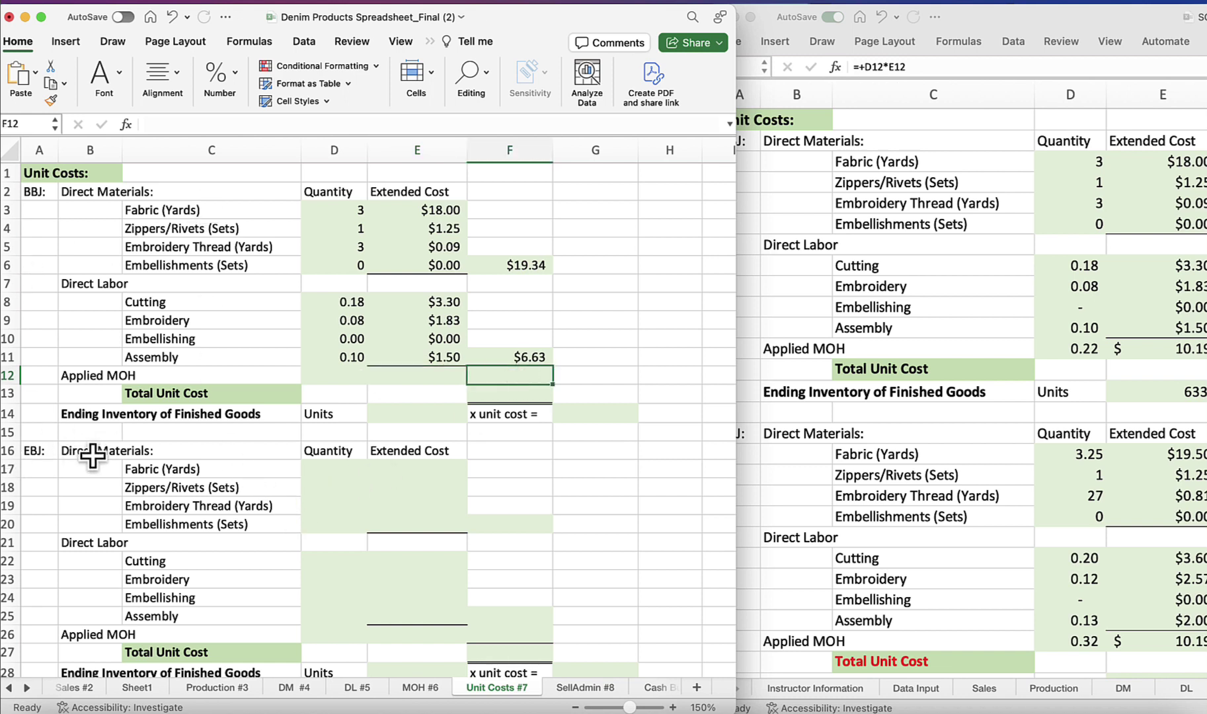
click(85, 631)
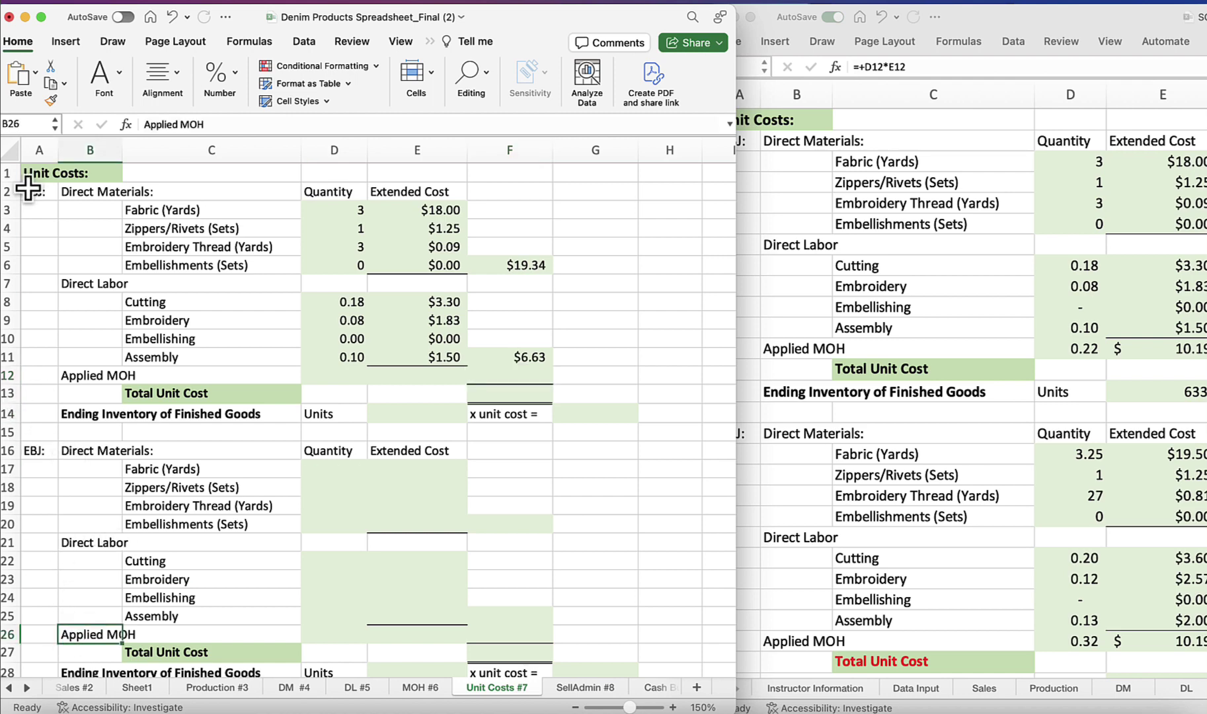
scroll(89, 503, down, 9)
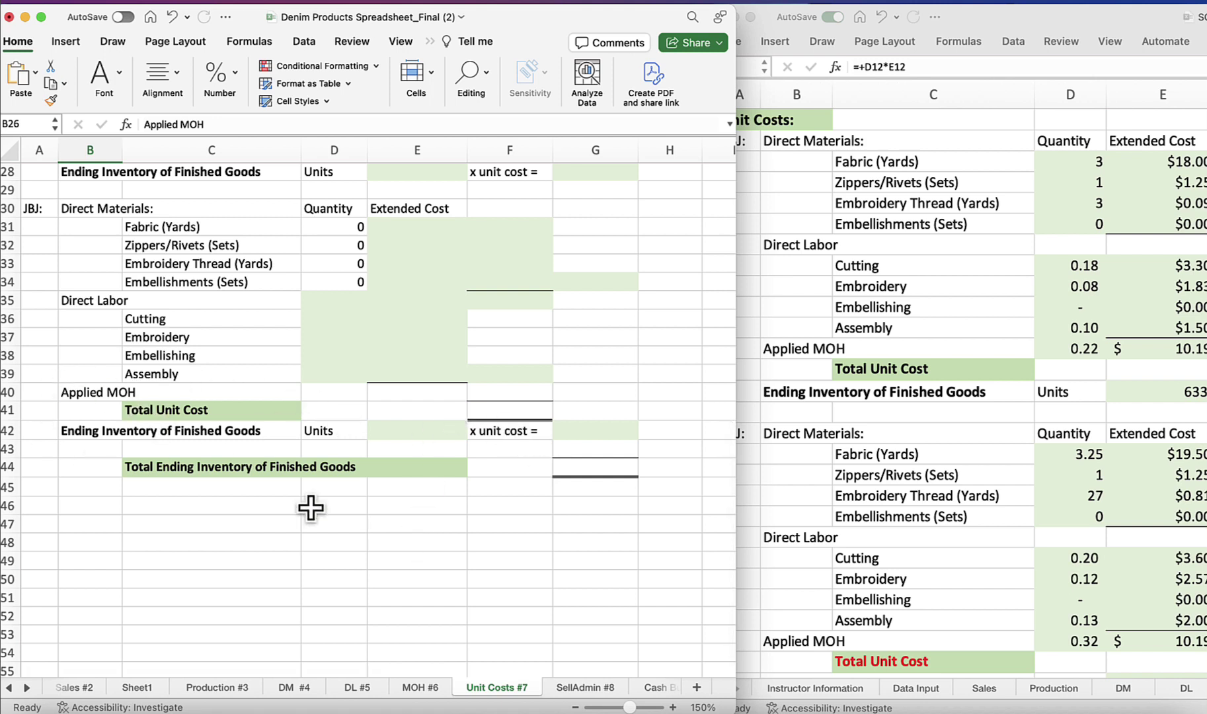
click(141, 468)
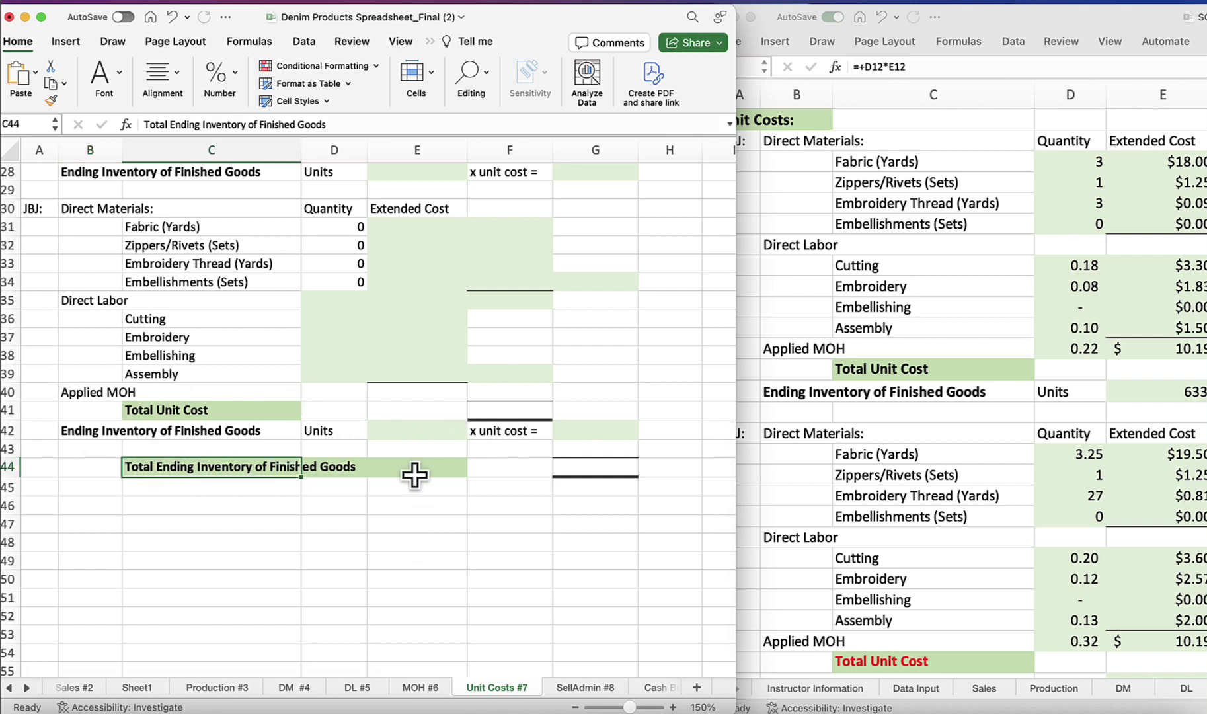
click(616, 472)
scroll(616, 472, up, 10)
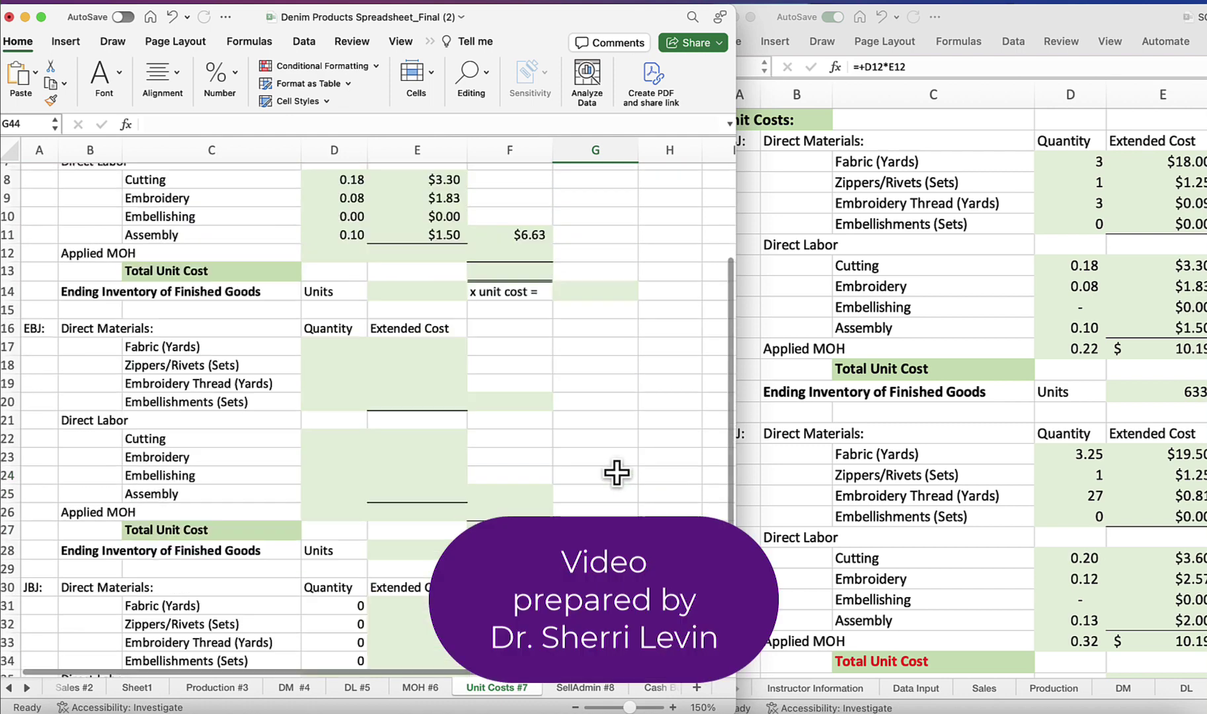